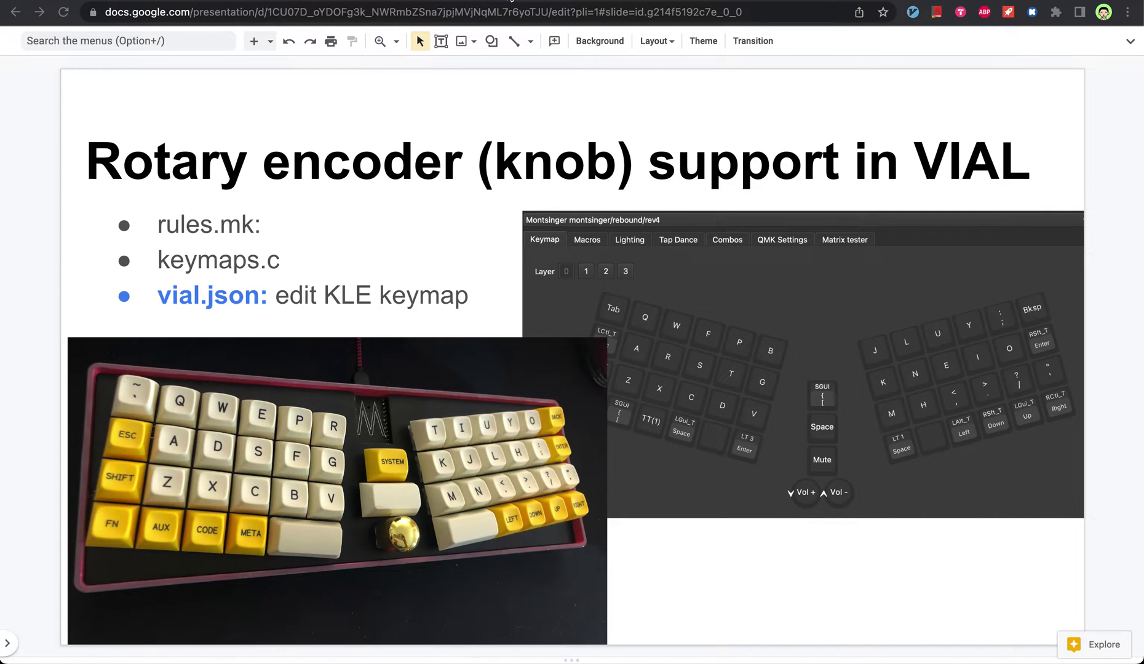
Review PR #394's keymap.c diff down to the encoder_map assigning four encoders.
{"action": "key", "text": "ctrl+Tab"}
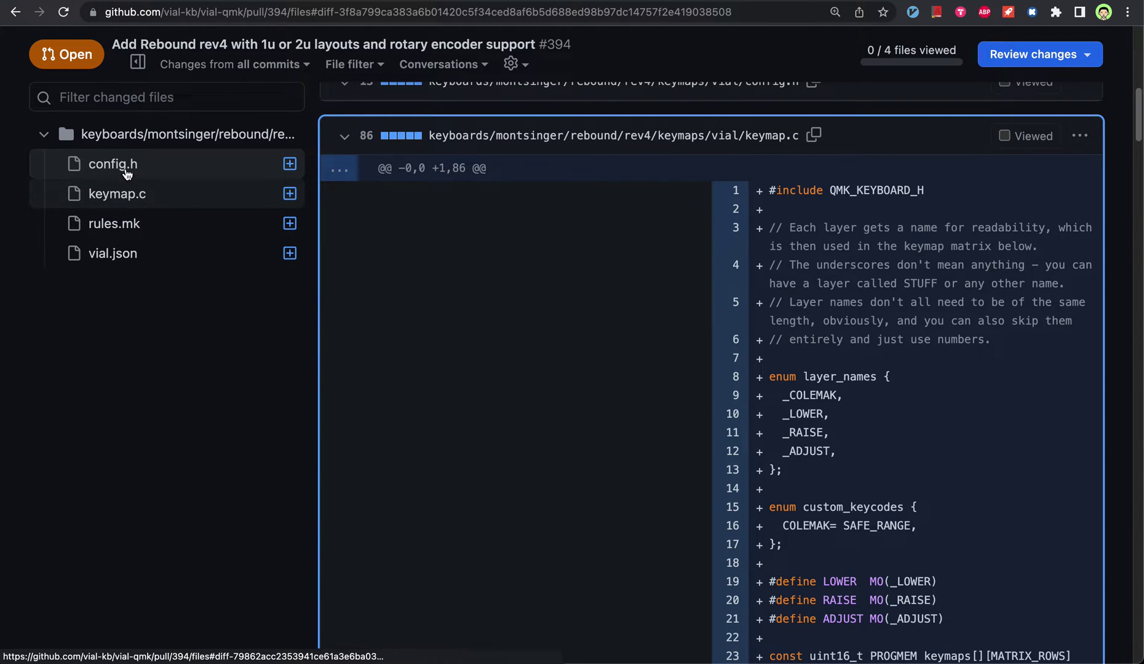
{"action": "scroll", "coordinate": [578, 372], "scroll_direction": "up", "scroll_amount": 3}
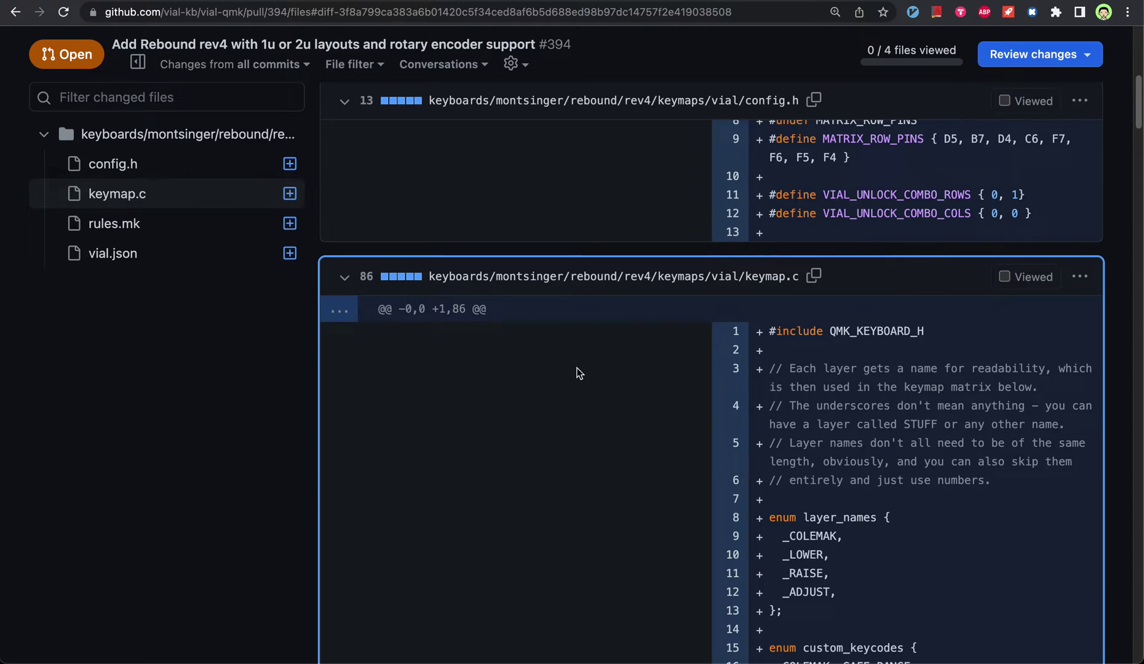
{"action": "scroll", "coordinate": [478, 426], "scroll_direction": "down", "scroll_amount": 2}
{"action": "scroll", "coordinate": [479, 426], "scroll_direction": "down", "scroll_amount": 20}
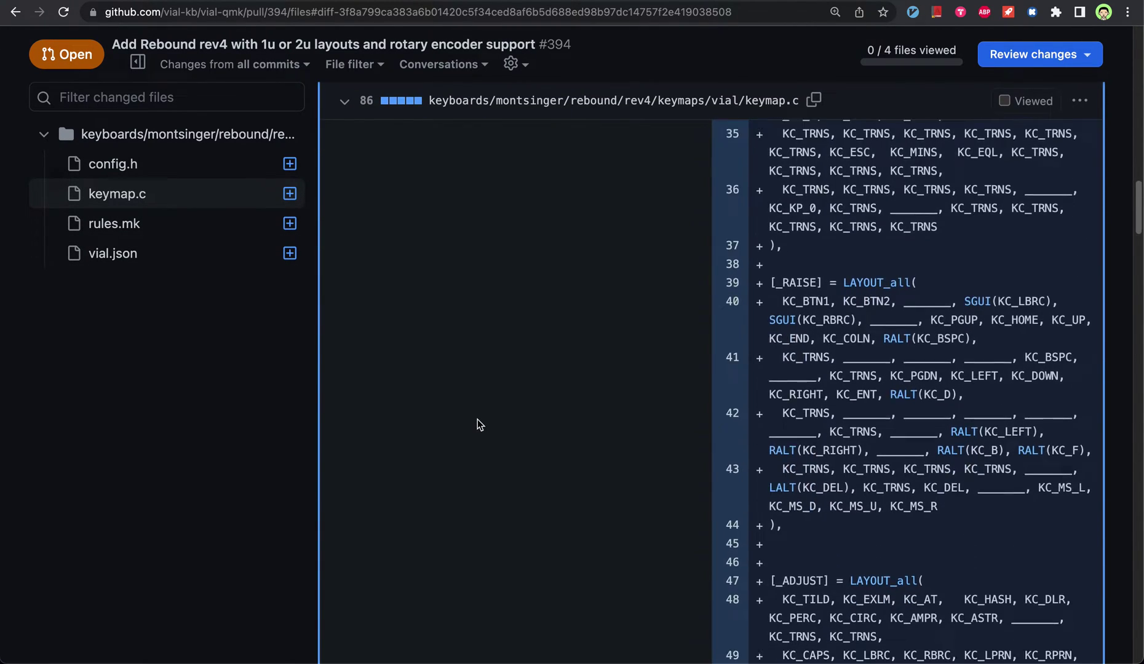
{"action": "scroll", "coordinate": [479, 425], "scroll_direction": "down", "scroll_amount": 20}
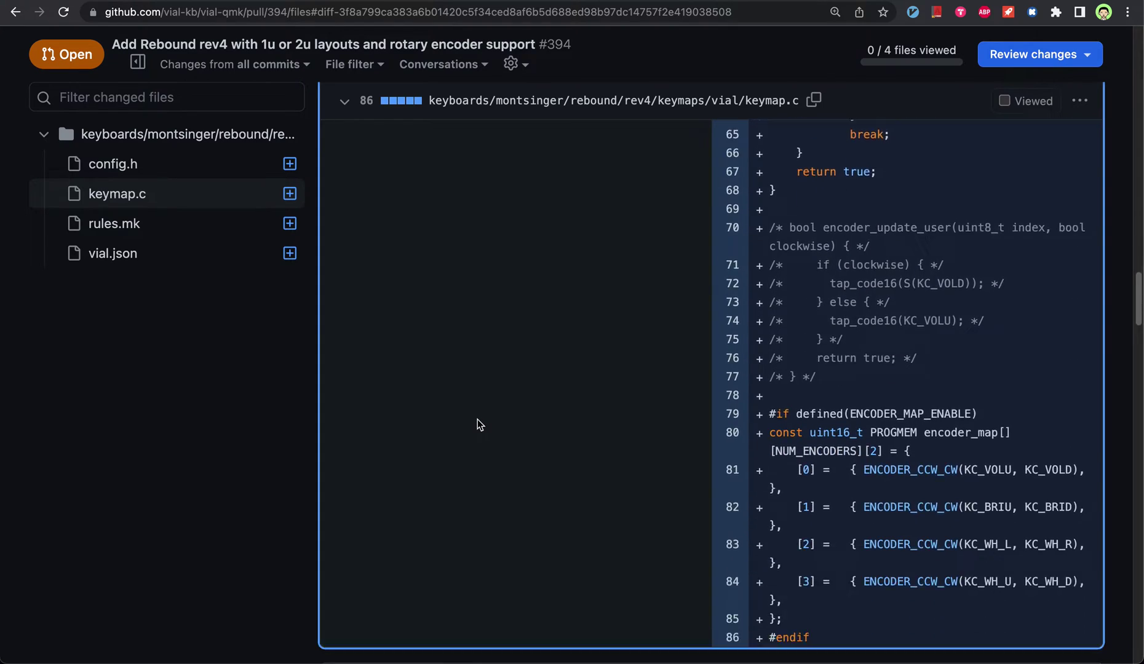
{"action": "scroll", "coordinate": [479, 424], "scroll_direction": "down", "scroll_amount": 5}
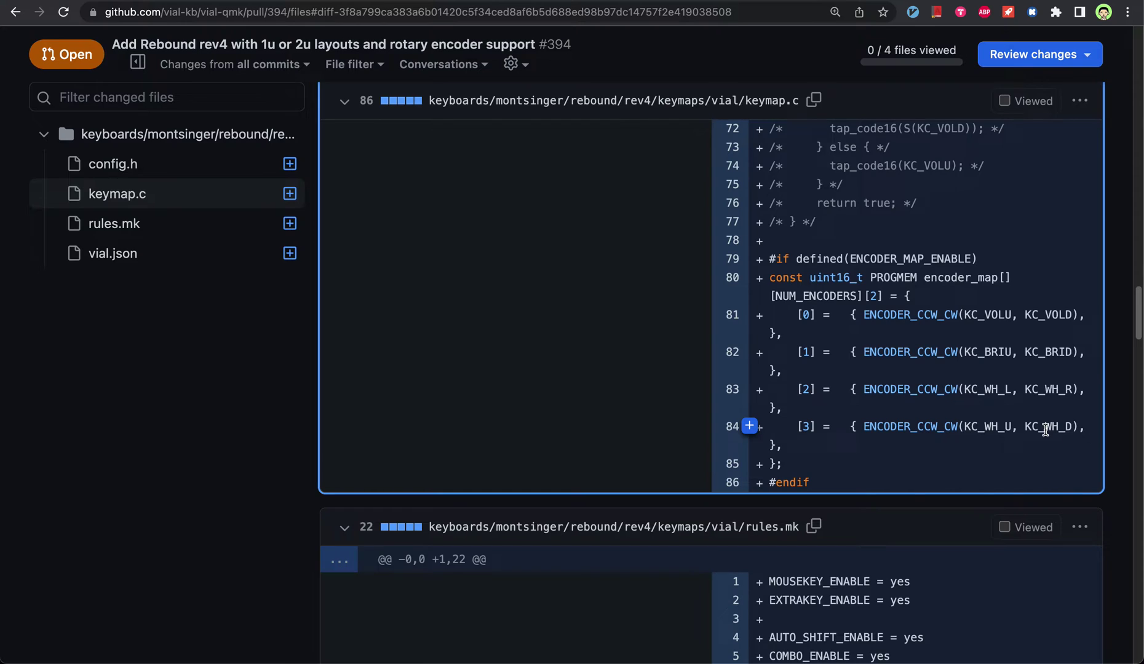
Review rules.mk's ENCODER_ENABLE and ENCODER_MAP_ENABLE lines, then the top of the new vial.json.
{"action": "left_click", "coordinate": [184, 230]}
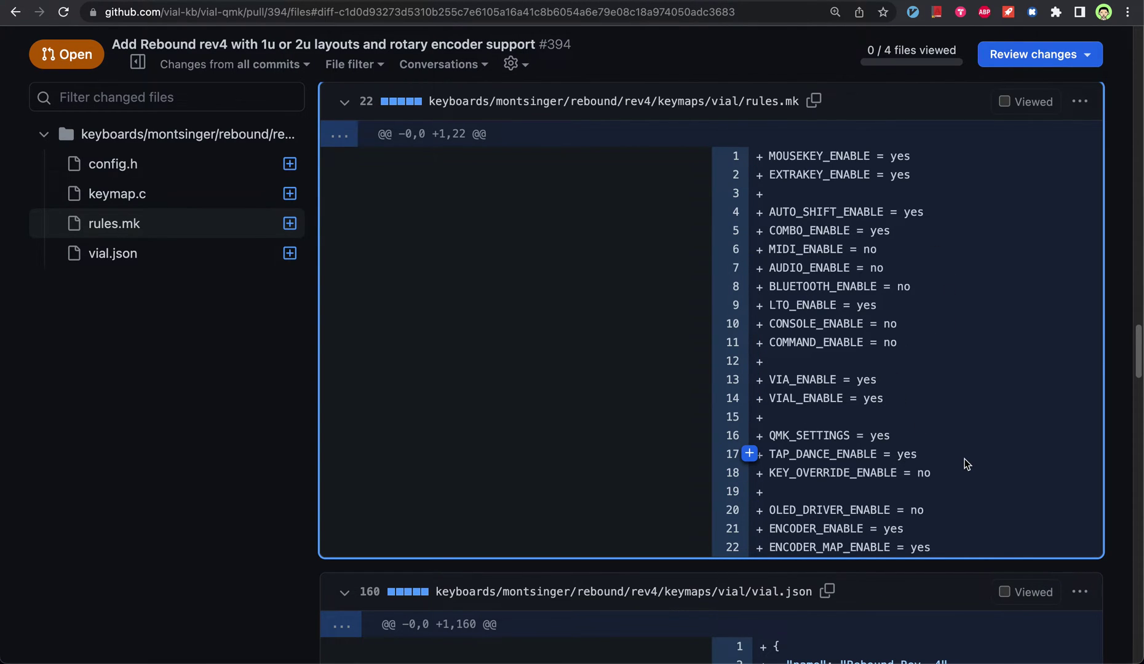
{"action": "scroll", "coordinate": [965, 458], "scroll_direction": "down", "scroll_amount": 2}
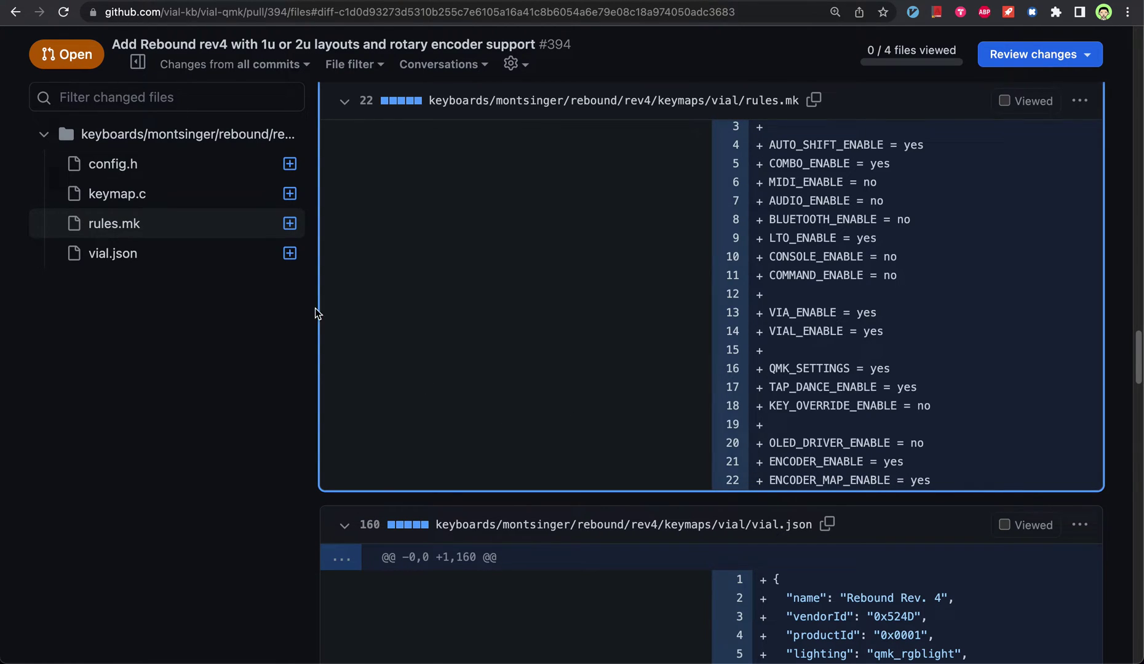
{"action": "scroll", "coordinate": [646, 484], "scroll_direction": "down", "scroll_amount": 2}
{"action": "scroll", "coordinate": [645, 481], "scroll_direction": "down", "scroll_amount": 6}
{"action": "scroll", "coordinate": [679, 451], "scroll_direction": "up", "scroll_amount": 3}
{"action": "scroll", "coordinate": [678, 447], "scroll_direction": "up", "scroll_amount": 1}
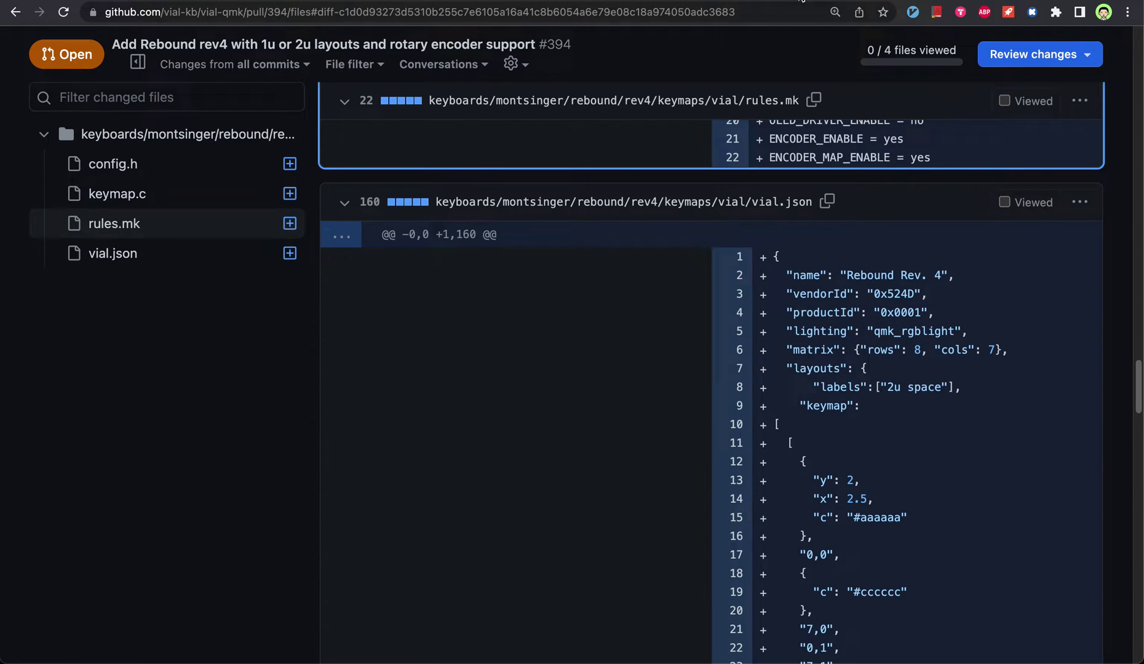
Glance at the split layout's two e encoder keys, then bring up Vial's Rotary encoders docs.
{"action": "key", "text": "ctrl+Tab"}
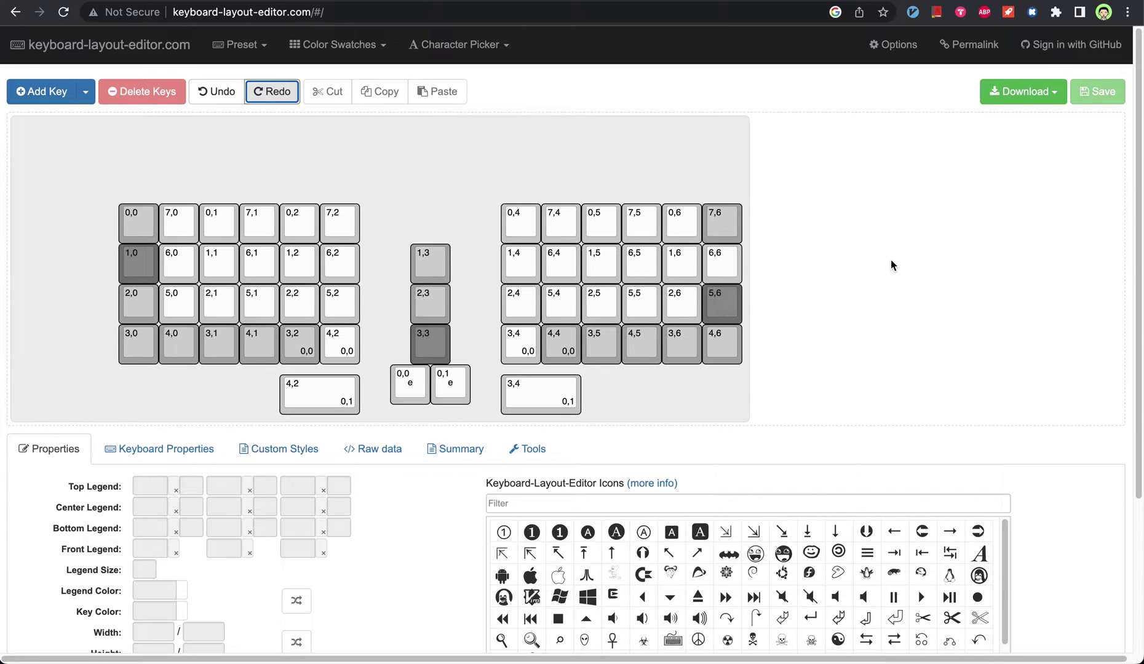
{"action": "key", "text": "super+grave"}
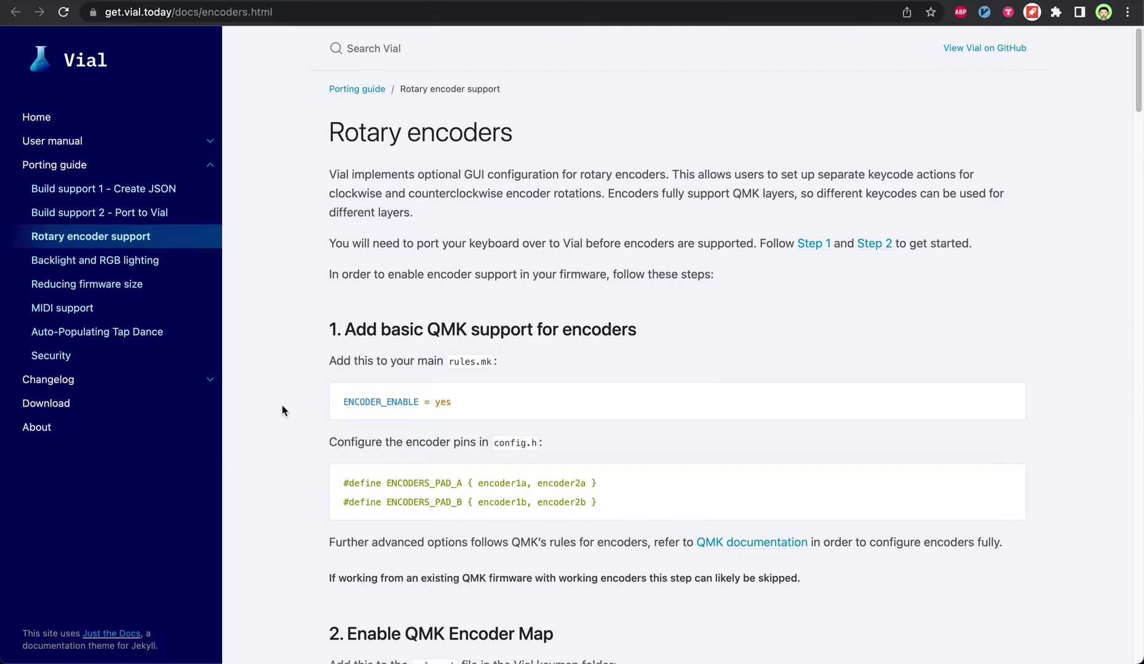
{"action": "scroll", "coordinate": [281, 406], "scroll_direction": "down", "scroll_amount": 5}
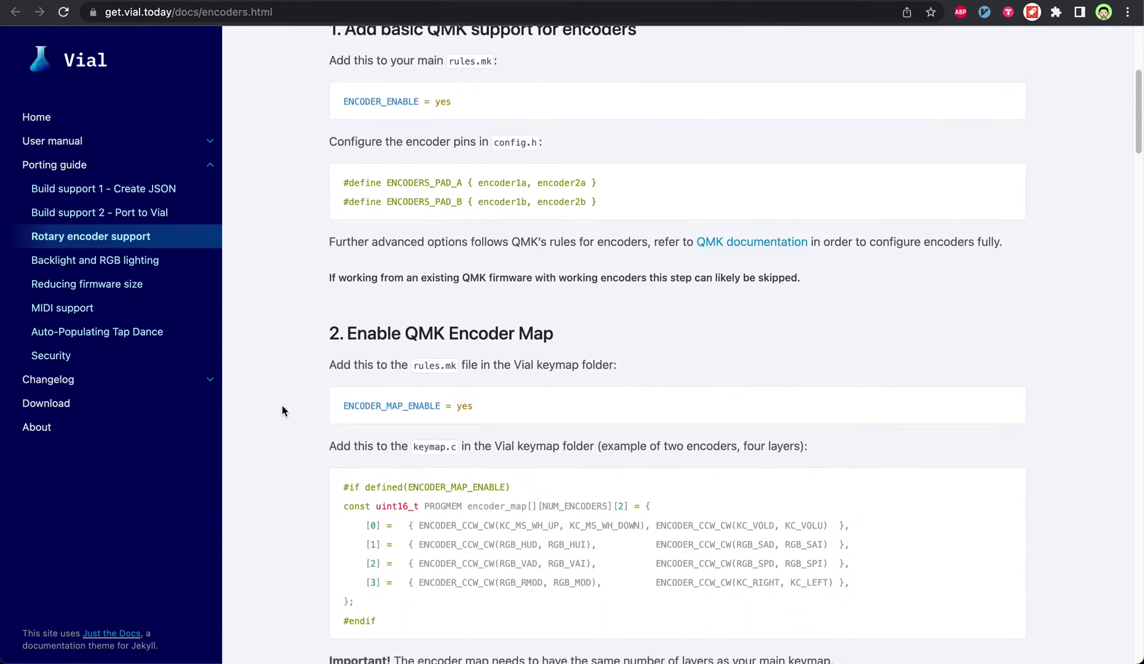
{"action": "scroll", "coordinate": [281, 406], "scroll_direction": "down", "scroll_amount": 10}
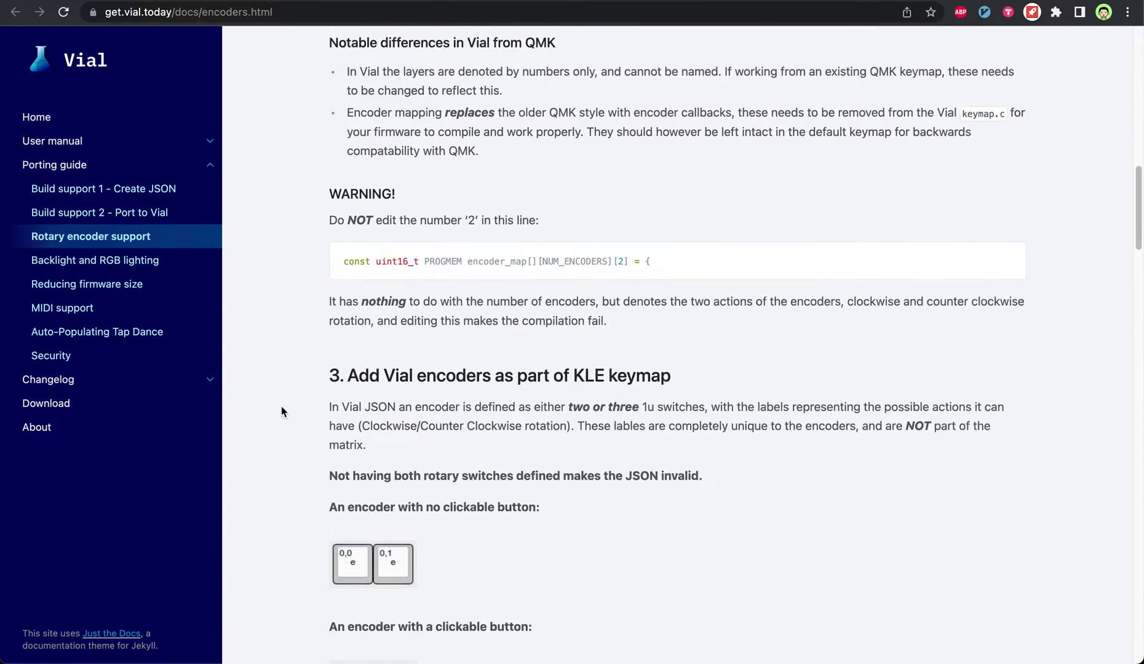
{"action": "scroll", "coordinate": [282, 409], "scroll_direction": "down", "scroll_amount": 6}
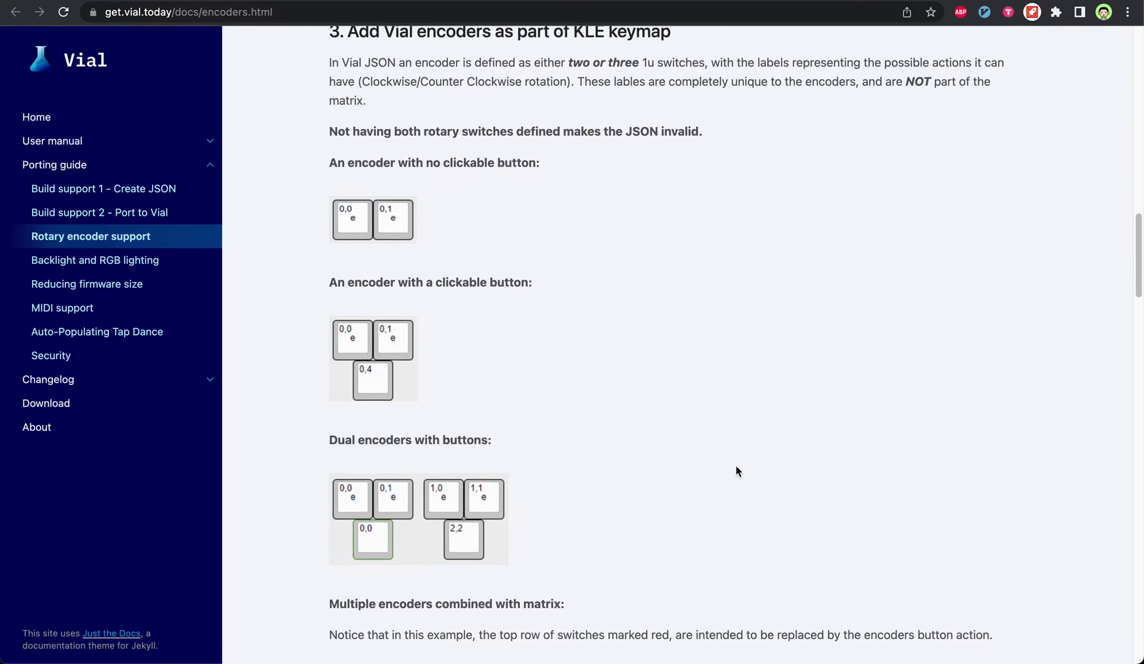
{"action": "scroll", "coordinate": [737, 467], "scroll_direction": "up", "scroll_amount": 3}
{"action": "scroll", "coordinate": [736, 472], "scroll_direction": "up", "scroll_amount": 1}
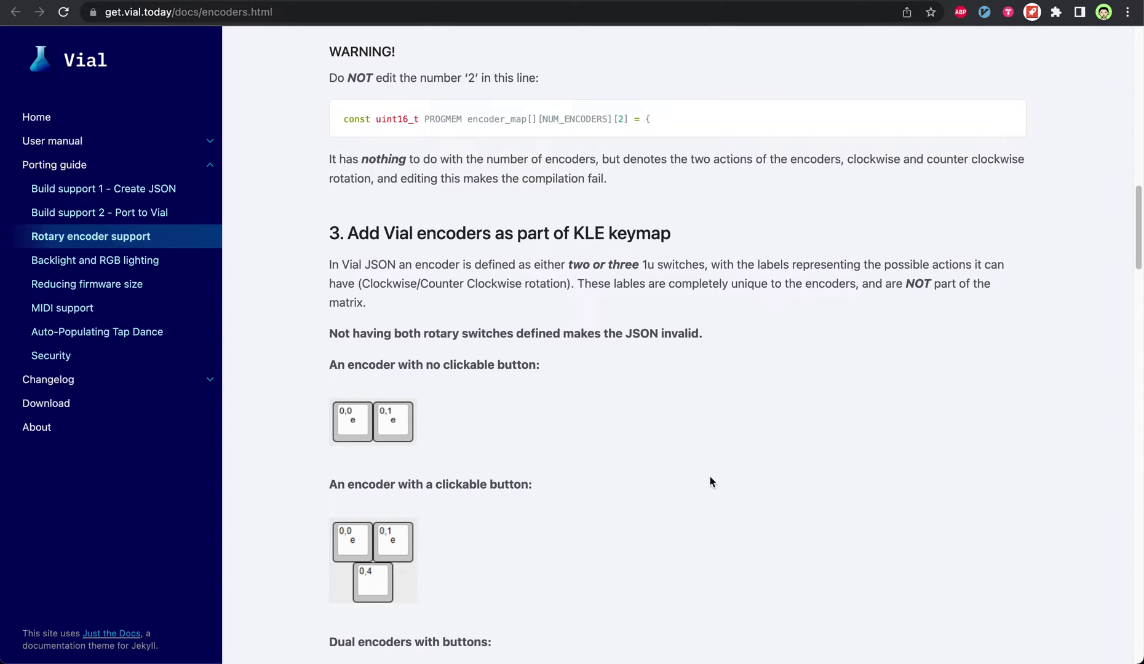
{"action": "scroll", "coordinate": [317, 399], "scroll_direction": "up", "scroll_amount": 3}
{"action": "scroll", "coordinate": [318, 395], "scroll_direction": "up", "scroll_amount": 20}
{"action": "scroll", "coordinate": [308, 392], "scroll_direction": "down", "scroll_amount": 4}
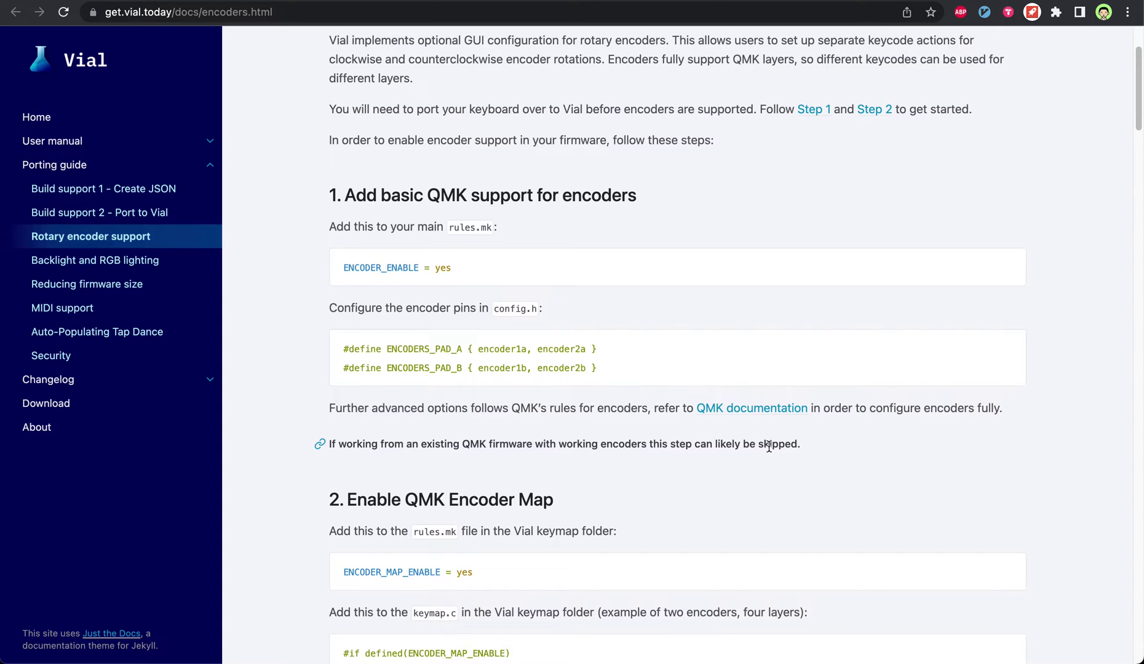
{"action": "scroll", "coordinate": [868, 465], "scroll_direction": "down", "scroll_amount": 3}
Return to Keyboard Layout Editor and switch to the tab showing the default numpad sample.
{"action": "key", "text": "ctrl+Tab"}
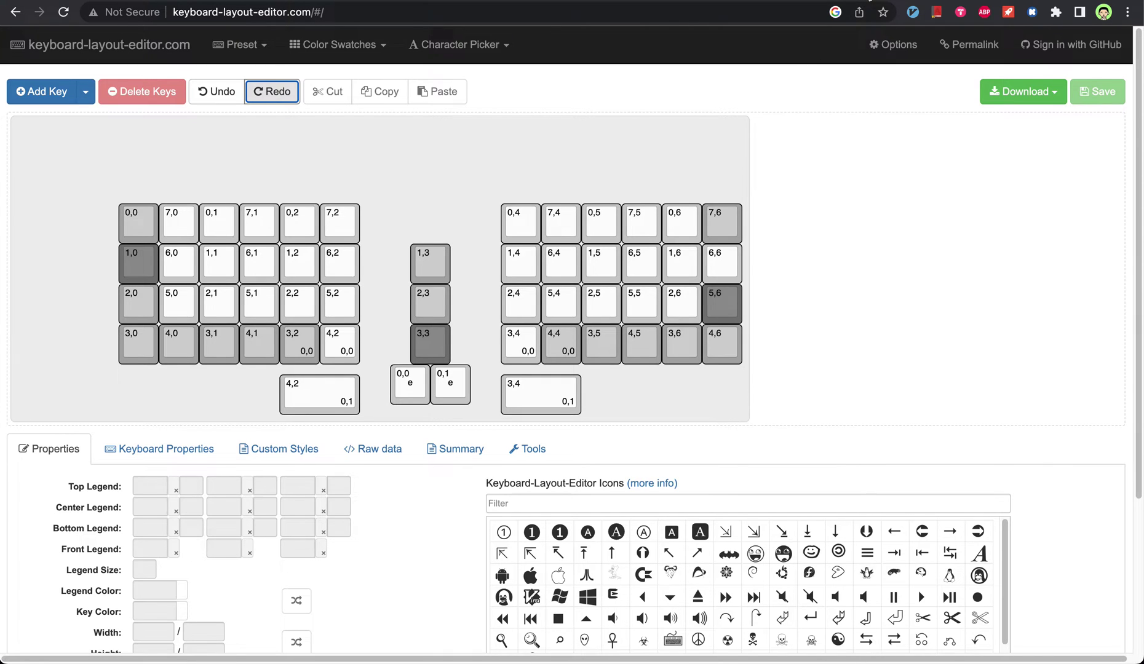
{"action": "left_click", "coordinate": [874, 1]}
{"action": "scroll", "coordinate": [599, 398], "scroll_direction": "down", "scroll_amount": 5}
{"action": "scroll", "coordinate": [600, 398], "scroll_direction": "up", "scroll_amount": 5}
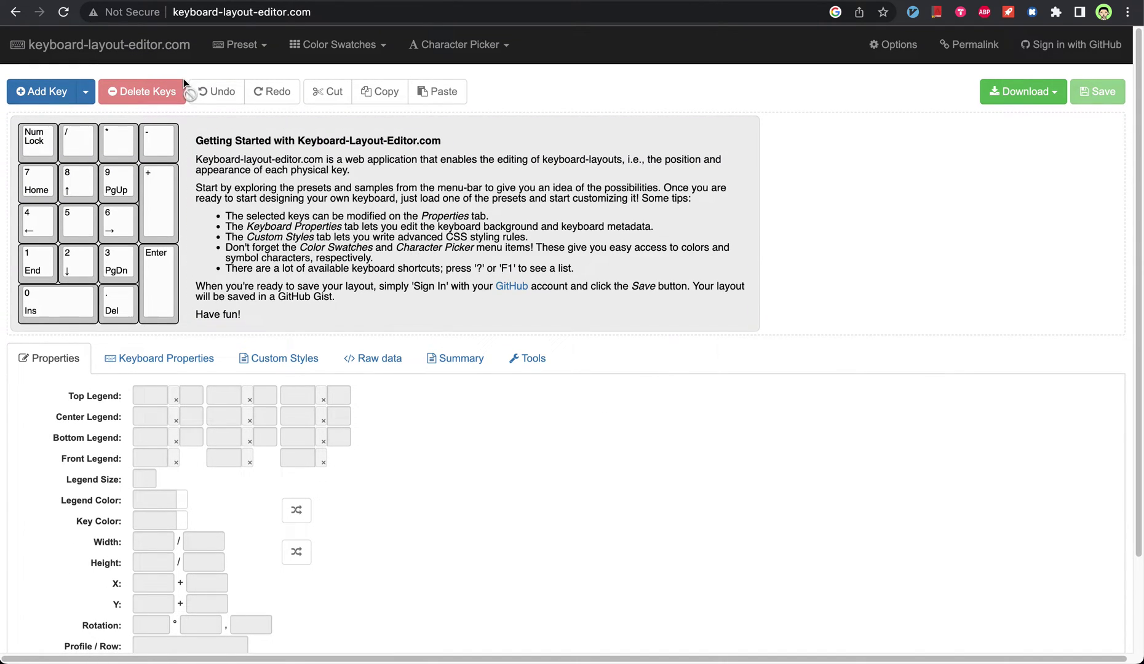
Open the Help & keyboard shortcuts guide and close it again.
{"action": "scroll", "coordinate": [683, 537], "scroll_direction": "down", "scroll_amount": 3}
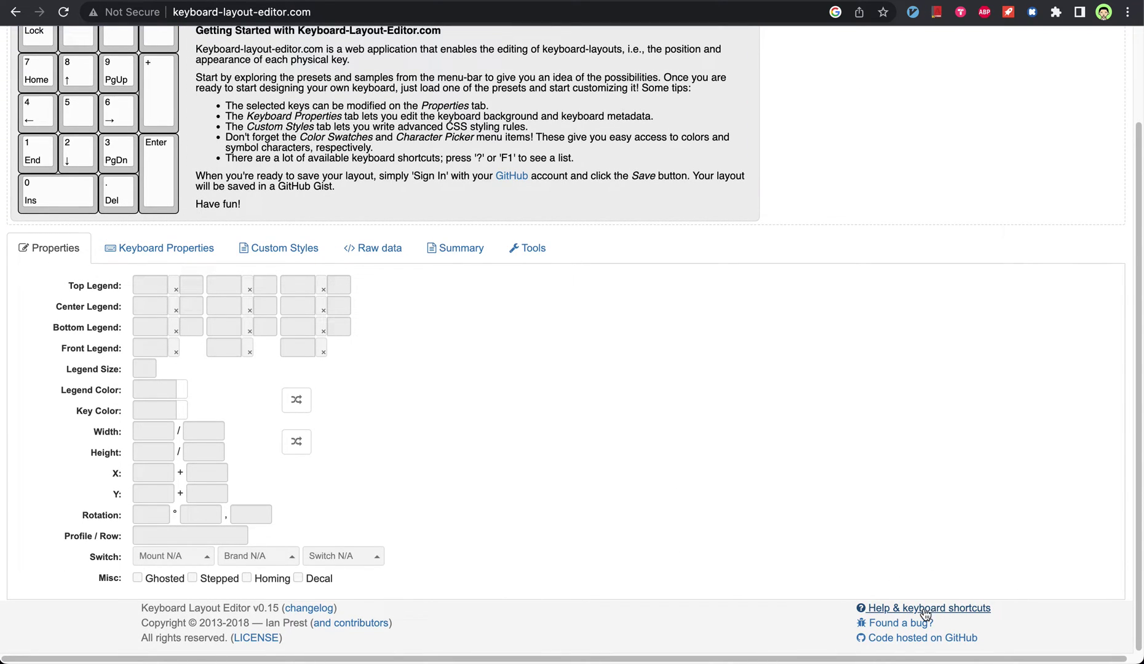
{"action": "left_click", "coordinate": [926, 614]}
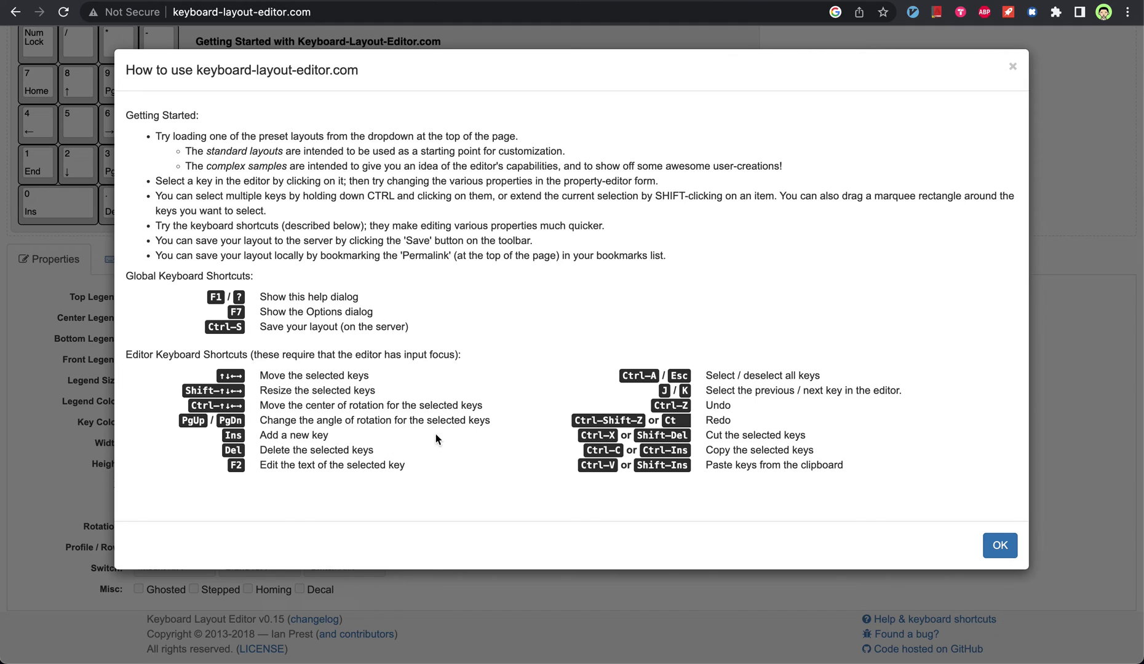
{"action": "left_click", "coordinate": [715, 586]}
{"action": "scroll", "coordinate": [524, 521], "scroll_direction": "down", "scroll_amount": 1}
{"action": "scroll", "coordinate": [524, 524], "scroll_direction": "up", "scroll_amount": 2}
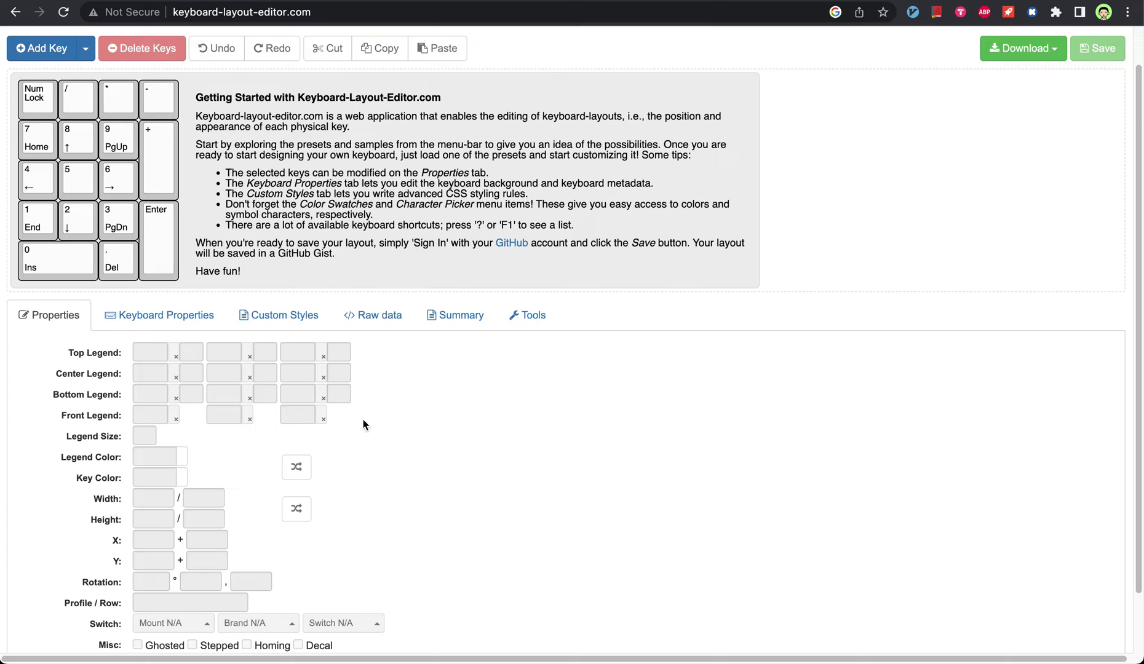
Show the default numpad layout's raw JSON data and scroll to its buttons.
{"action": "left_click", "coordinate": [374, 315]}
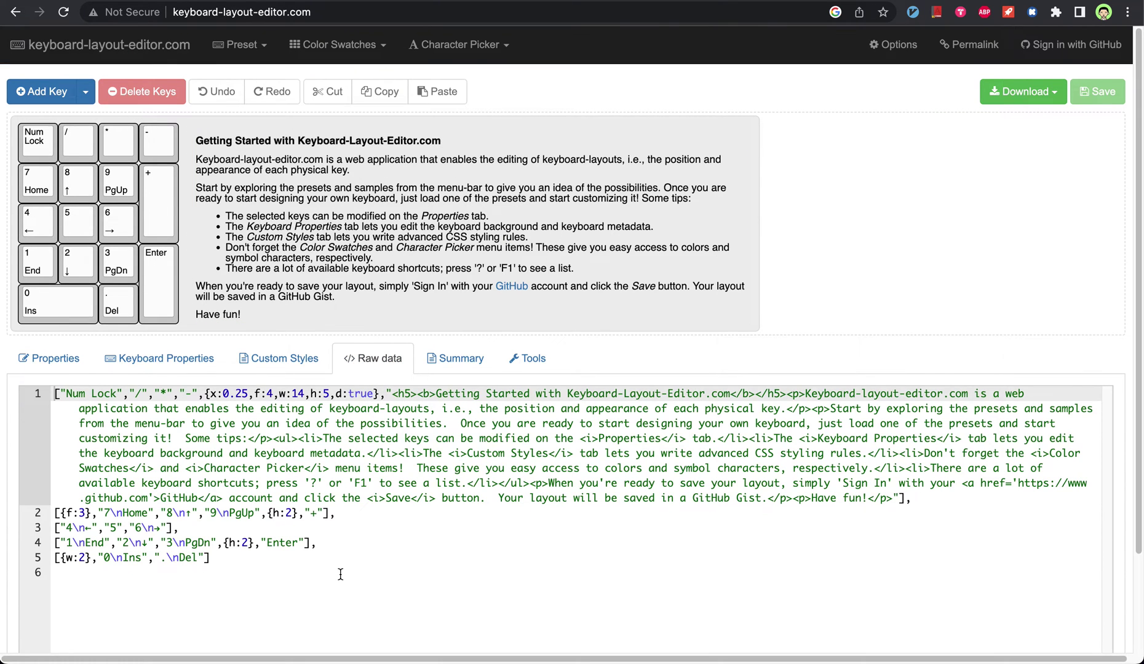
{"action": "scroll", "coordinate": [340, 574], "scroll_direction": "down", "scroll_amount": 1}
{"action": "scroll", "coordinate": [369, 560], "scroll_direction": "down", "scroll_amount": 2}
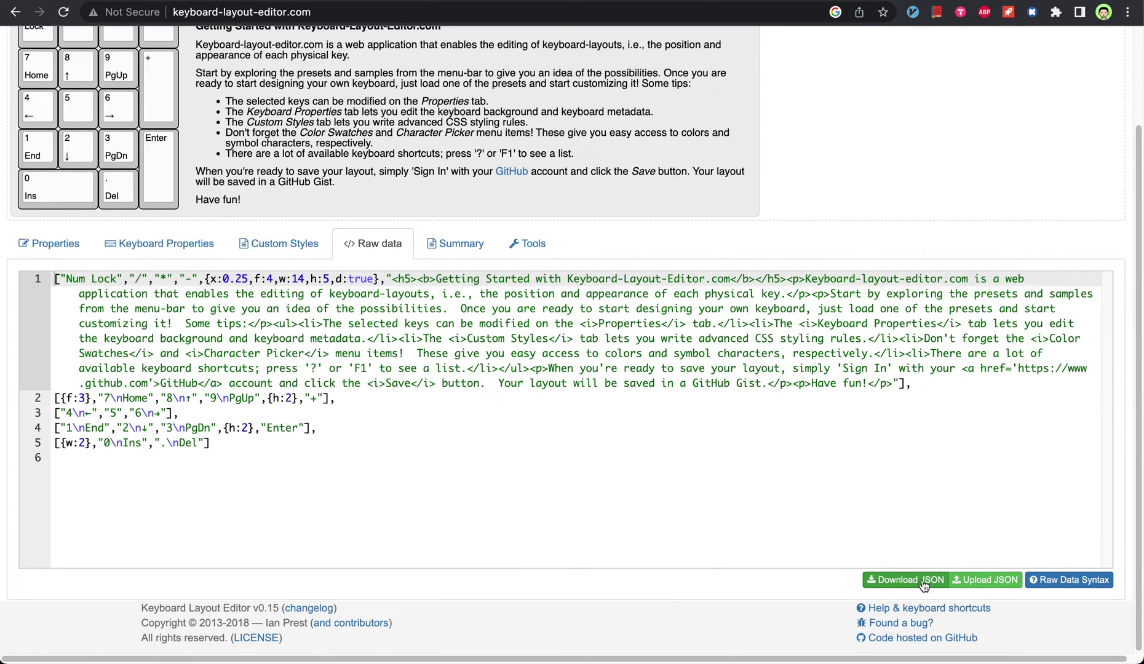
Upload keyboard-layout.json from the Downloads folder into the editor.
{"action": "left_click", "coordinate": [985, 587]}
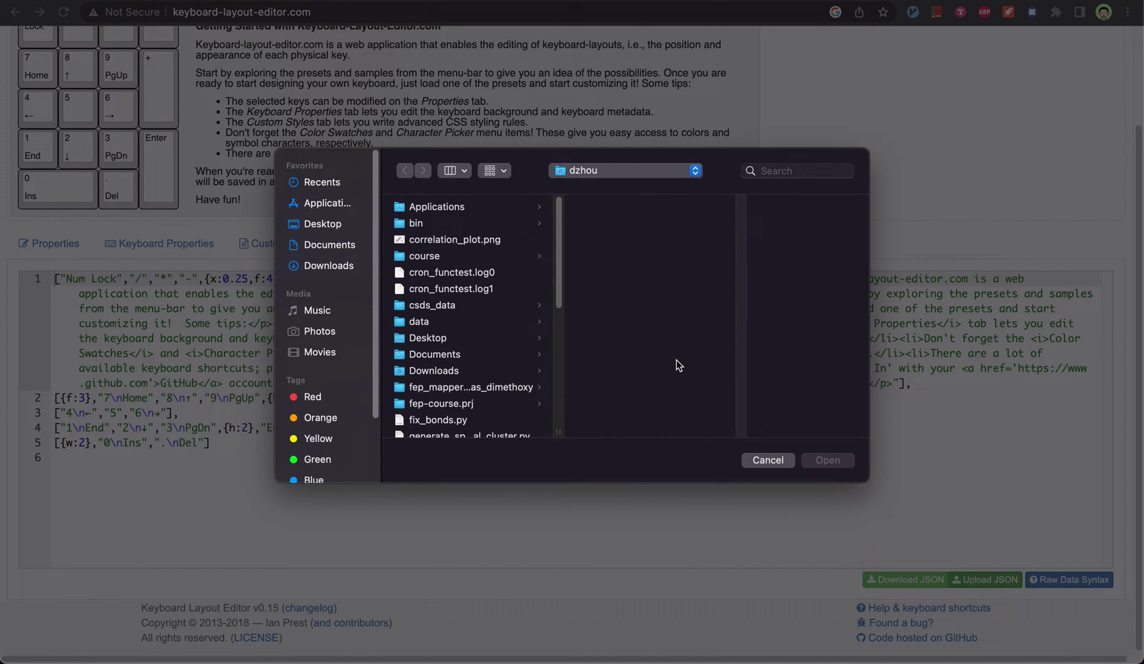
{"action": "key", "text": "super+shift+g"}
{"action": "key", "text": "Right"}
{"action": "key", "text": "BackSpace"}
{"action": "key", "text": "BackSpace"}
{"action": "key", "text": "BackSpace"}
{"action": "key", "text": "BackSpace"}
{"action": "key", "text": "BackSpace"}
{"action": "key", "text": "BackSpace"}
{"action": "key", "text": "BackSpace"}
{"action": "key", "text": "BackSpace"}
{"action": "key", "text": "BackSpace"}
{"action": "key", "text": "BackSpace"}
{"action": "key", "text": "BackSpace"}
{"action": "key", "text": "BackSpace"}
{"action": "key", "text": "BackSpace"}
{"action": "key", "text": "BackSpace"}
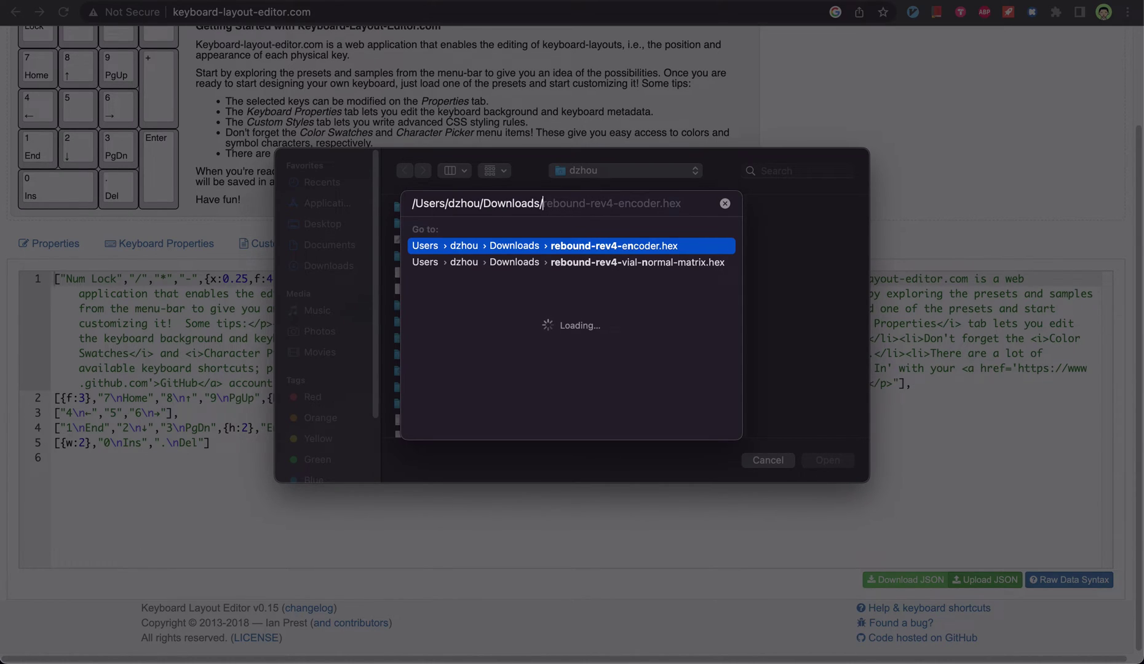
{"action": "type", "text": "keyboard"}
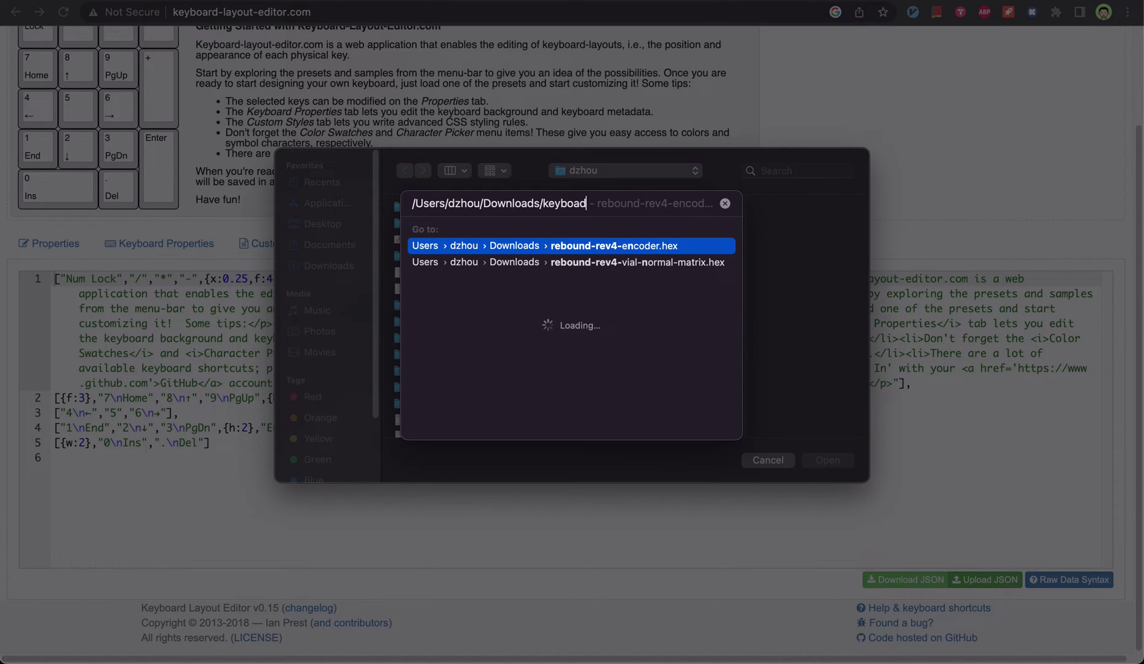
{"action": "type", "text": "-"}
{"action": "key", "text": "Down"}
{"action": "key", "text": "Return"}
{"action": "key", "text": "Return"}
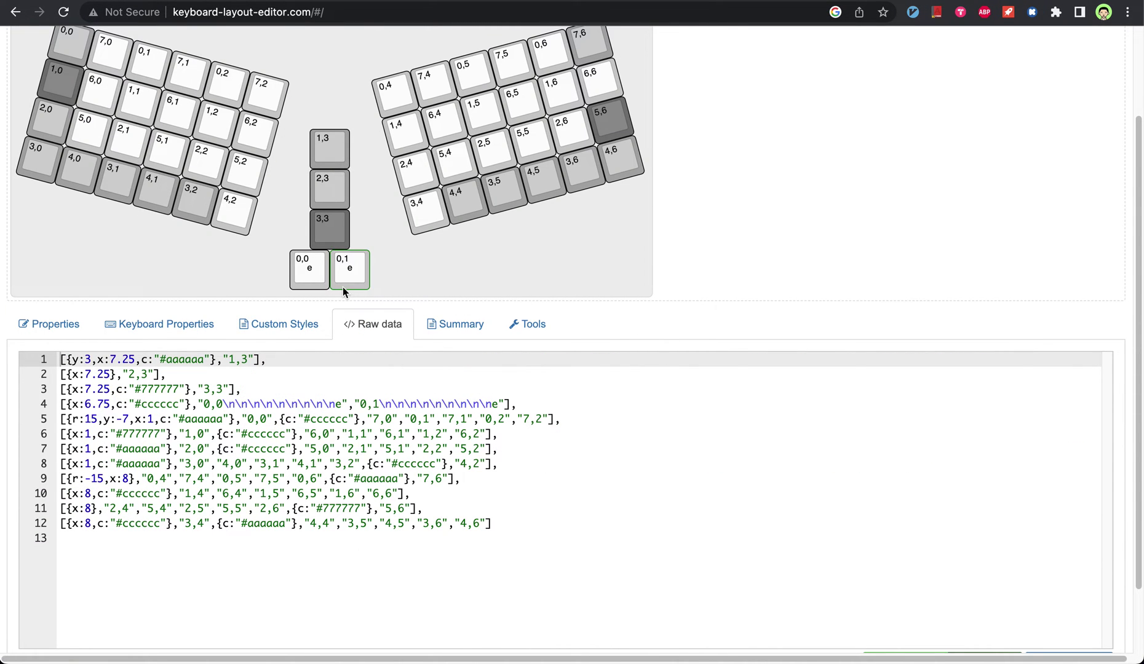
Select the 0,0 encoder key and delete it from the layout.
{"action": "scroll", "coordinate": [755, 285], "scroll_direction": "up", "scroll_amount": 3}
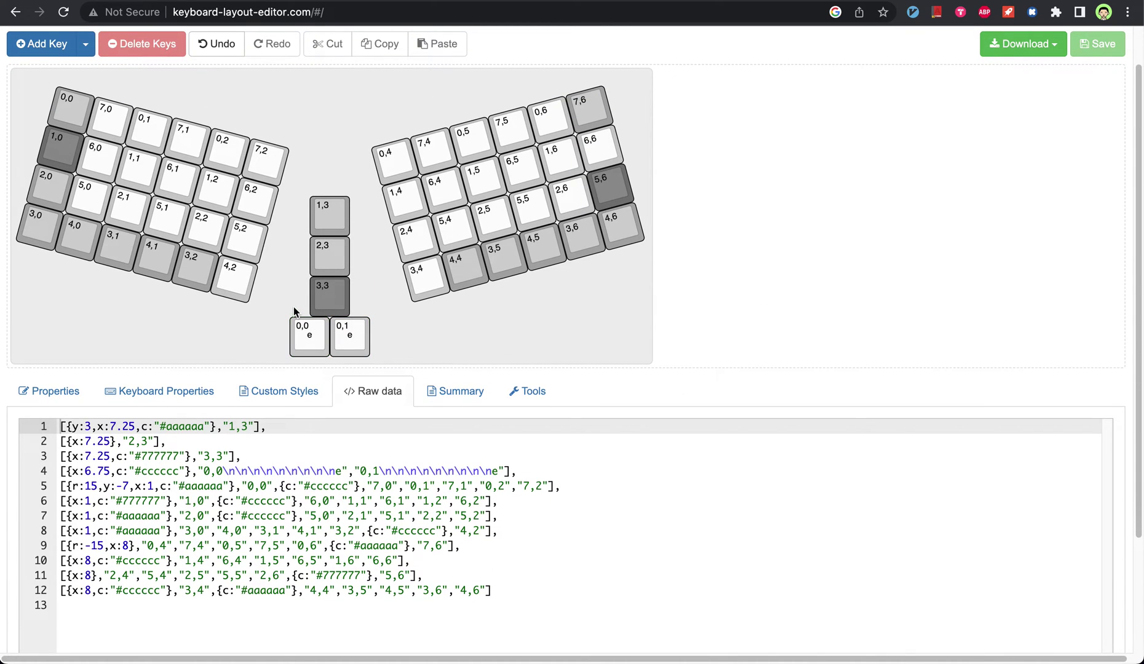
{"action": "left_click", "coordinate": [306, 339]}
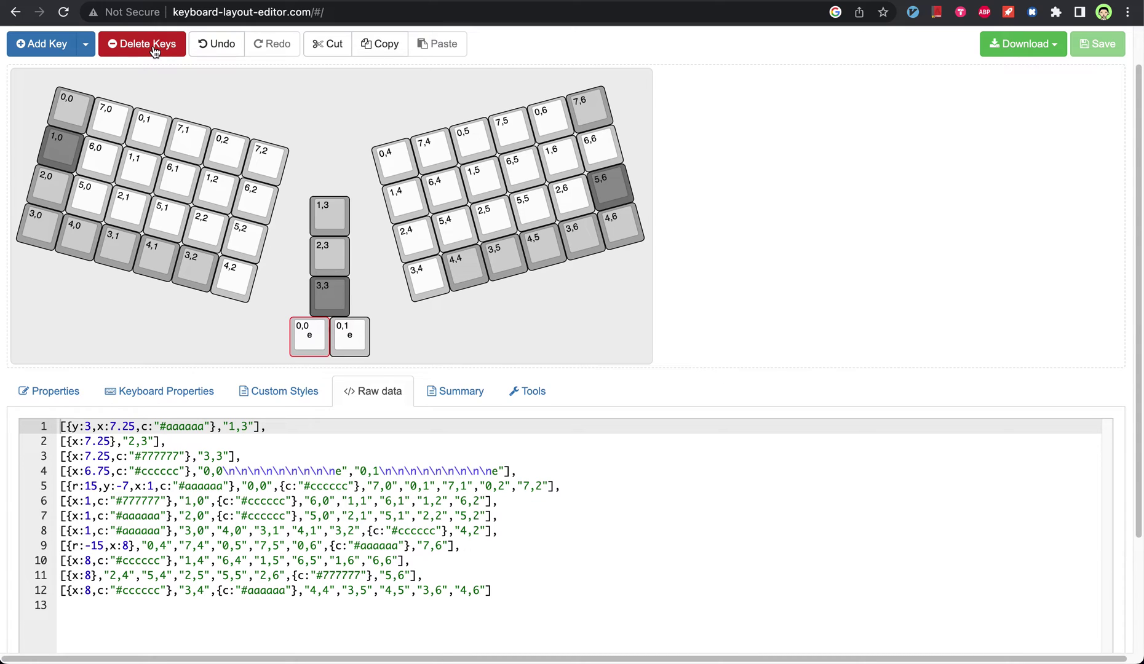
{"action": "left_click", "coordinate": [154, 51]}
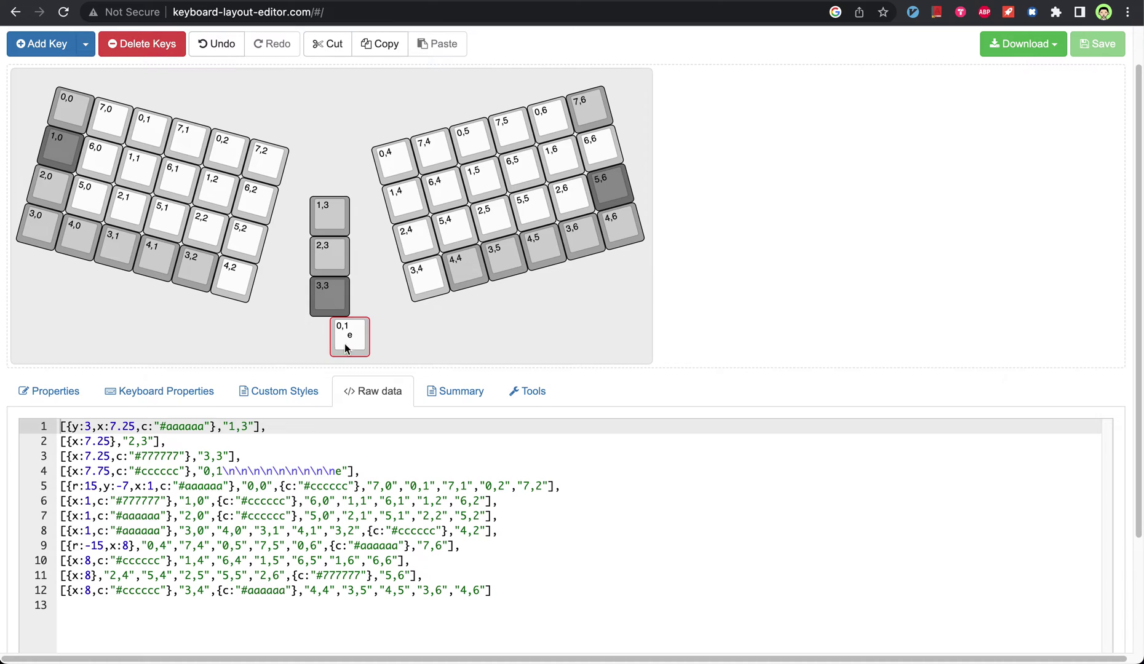
{"action": "left_click", "coordinate": [158, 53]}
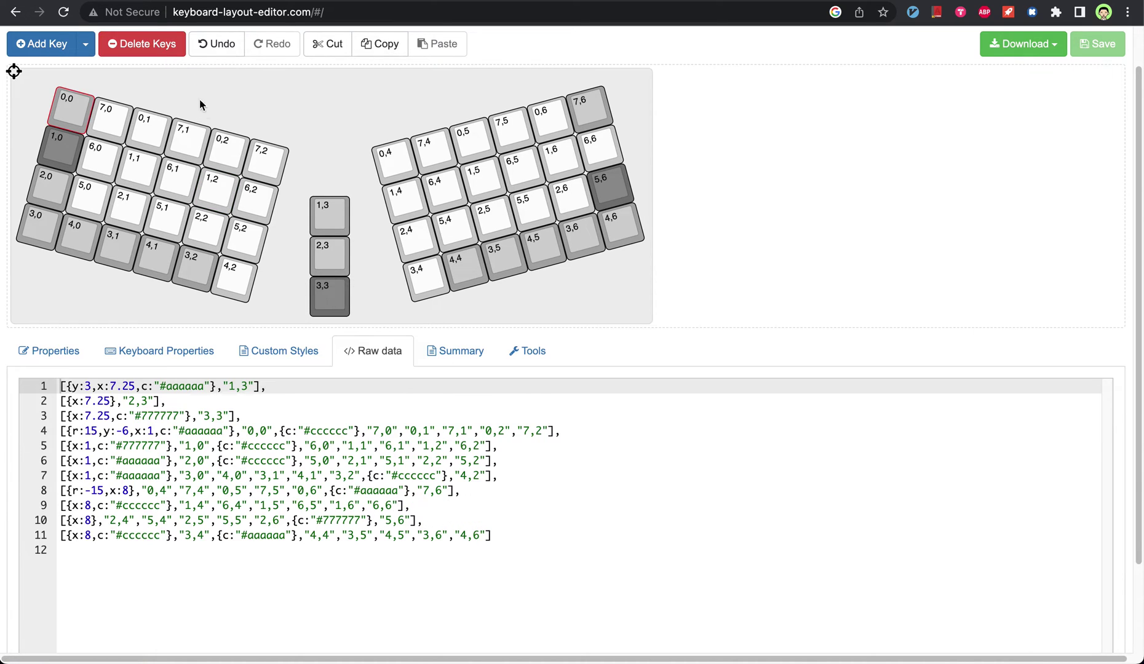
Add a new blank key and position it below the left half, comparing against key 3,3.
{"action": "left_click", "coordinate": [56, 56]}
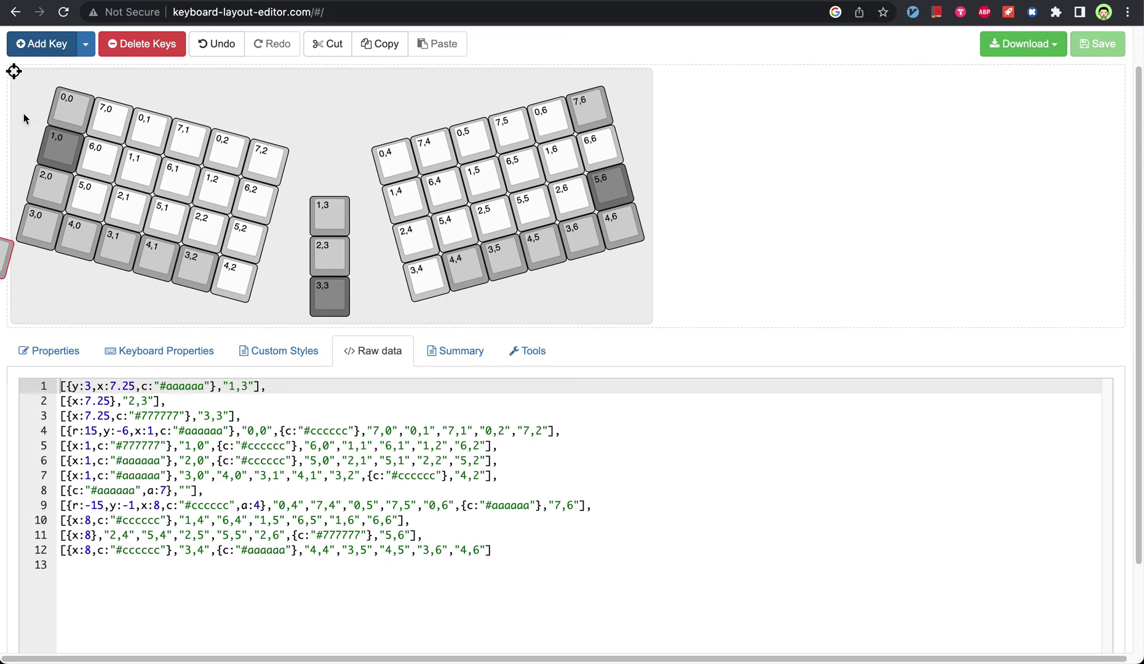
{"action": "left_click", "coordinate": [8, 254]}
{"action": "key", "text": "Right"}
{"action": "key", "text": "Right"}
{"action": "key", "text": "Right"}
{"action": "key", "text": "Right"}
{"action": "key", "text": "Right"}
{"action": "key", "text": "Right"}
{"action": "key", "text": "Right"}
{"action": "key", "text": "Right"}
{"action": "key", "text": "Right"}
{"action": "key", "text": "Right"}
{"action": "key", "text": "Right"}
{"action": "key", "text": "Right"}
{"action": "key", "text": "Right"}
{"action": "key", "text": "Right"}
{"action": "key", "text": "Right"}
{"action": "key", "text": "Right"}
{"action": "key", "text": "Right"}
{"action": "key", "text": "Right"}
{"action": "key", "text": "Right"}
{"action": "key", "text": "Right"}
{"action": "key", "text": "Right"}
{"action": "key", "text": "Right"}
{"action": "key", "text": "Right"}
{"action": "key", "text": "Right"}
{"action": "key", "text": "Right"}
{"action": "key", "text": "Right"}
{"action": "key", "text": "Right"}
{"action": "key", "text": "Right"}
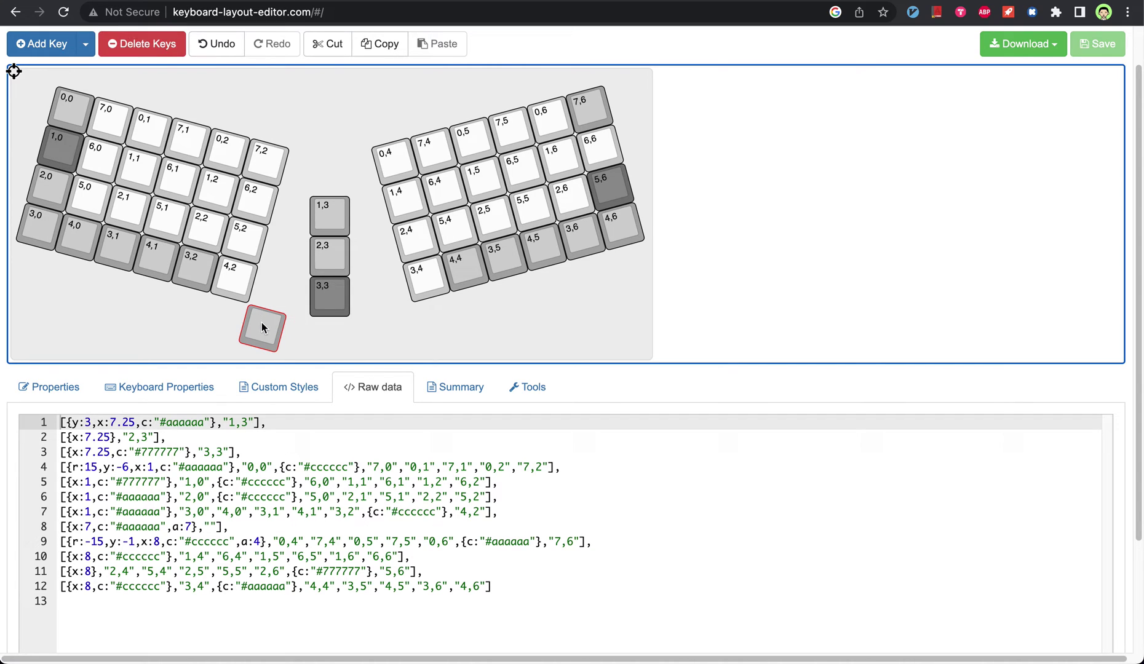
{"action": "left_click", "coordinate": [327, 302]}
{"action": "left_click", "coordinate": [271, 331]}
Inspect encoder key 0,0's legends in the reference layout's Properties.
{"action": "left_click", "coordinate": [49, 386]}
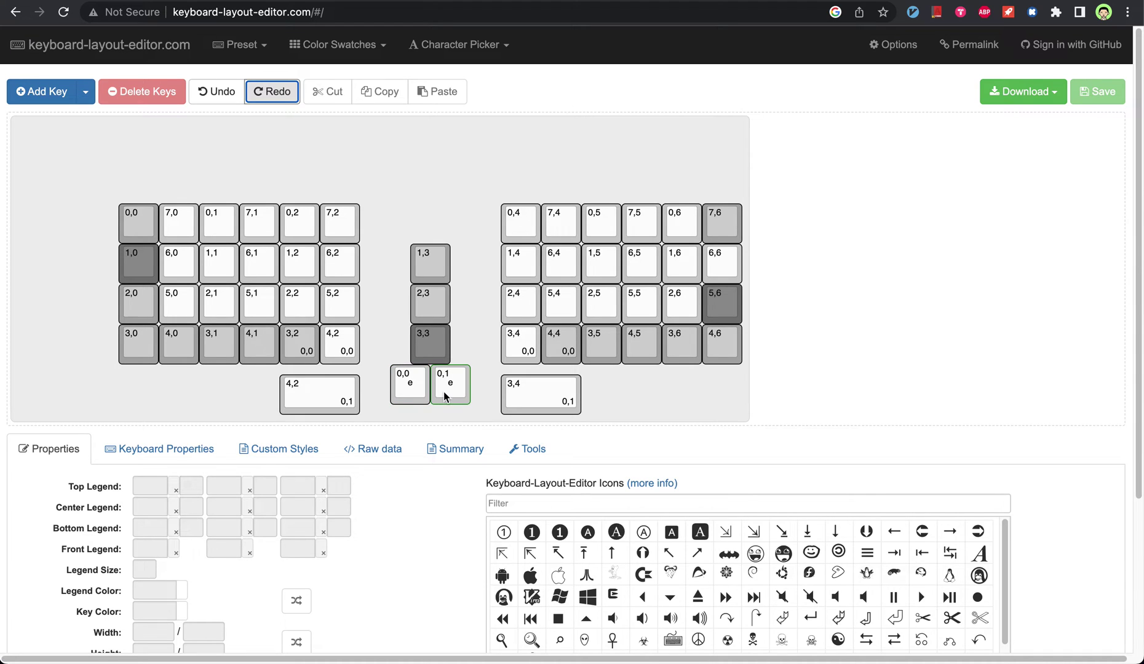
{"action": "left_click", "coordinate": [411, 387]}
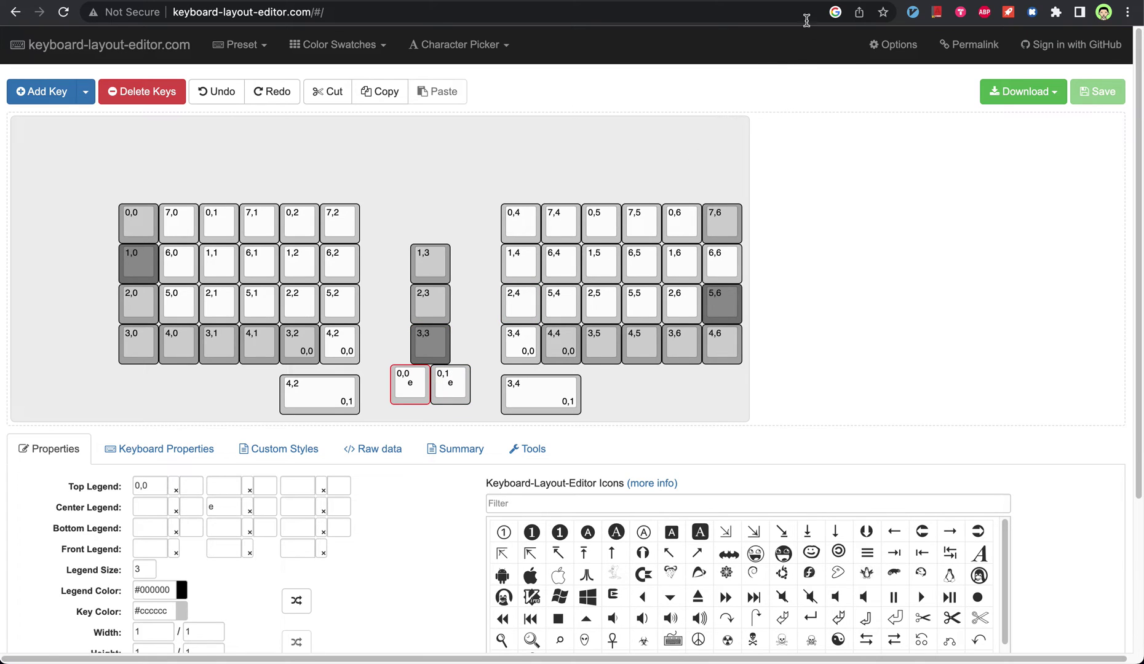
In the rotated layout, give the new key centre legend 'e' and top legend '0,0'.
{"action": "left_click", "coordinate": [863, 4]}
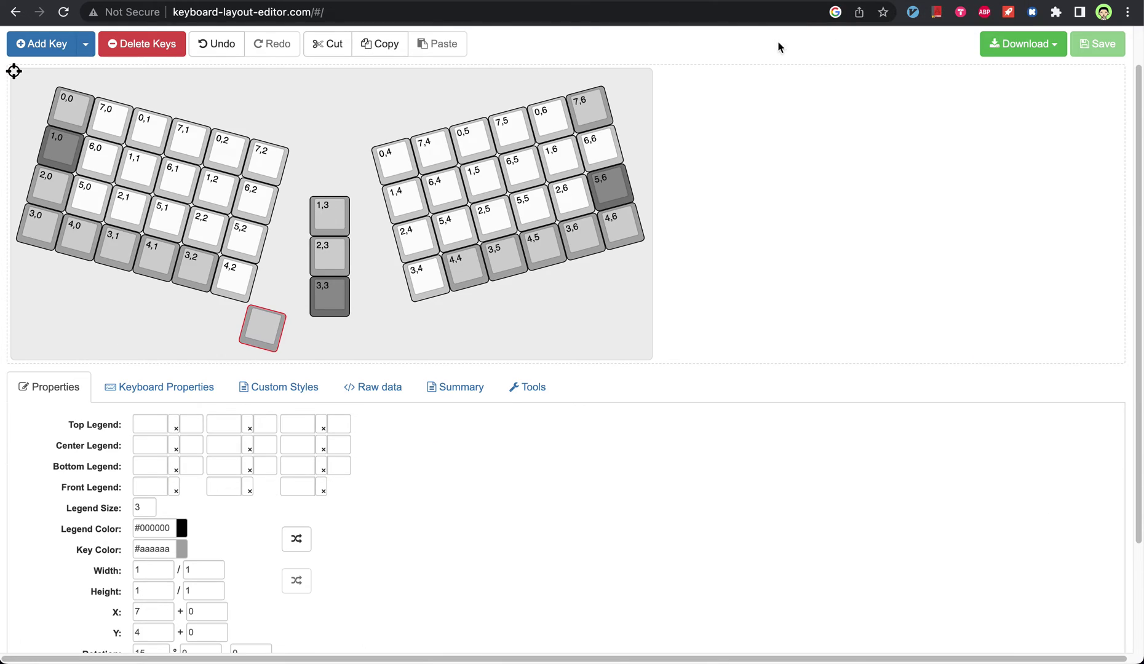
{"action": "left_click", "coordinate": [230, 450]}
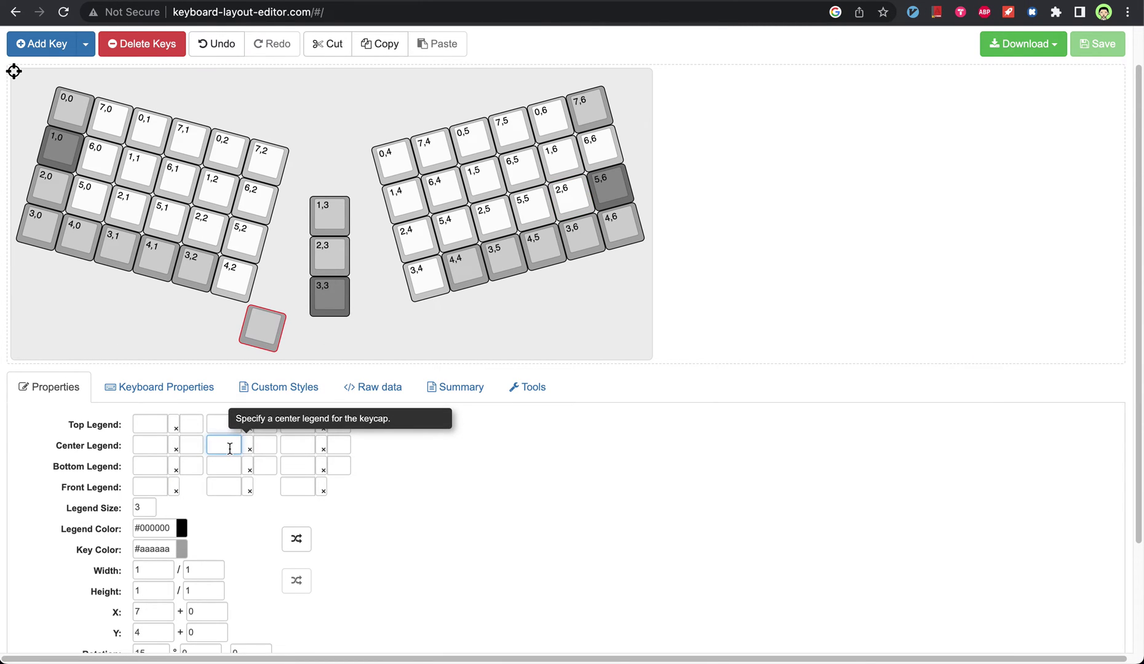
{"action": "type", "text": "e"}
{"action": "left_click", "coordinate": [153, 424]}
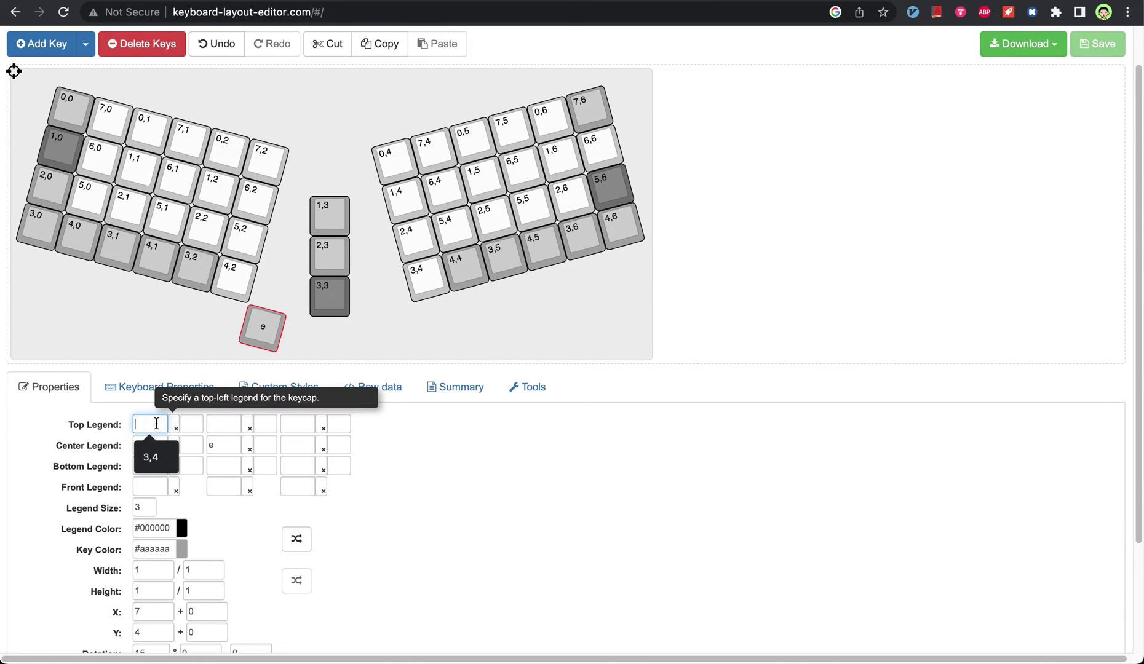
{"action": "key", "text": "Escape"}
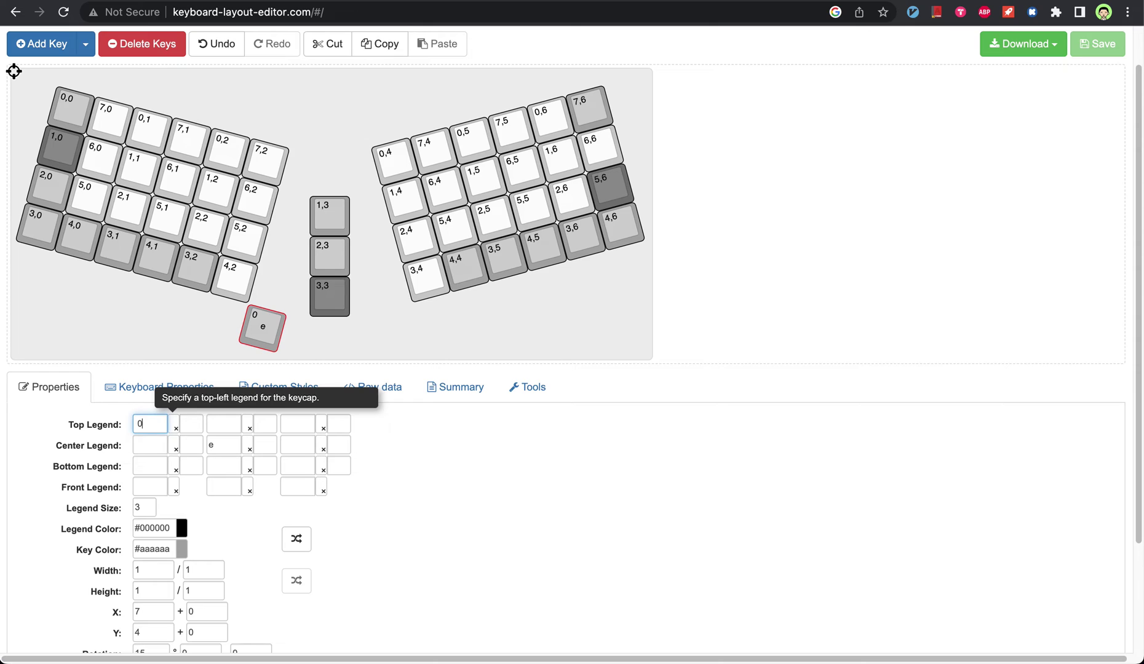
{"action": "type", "text": "0,0"}
{"action": "left_click", "coordinate": [464, 542]}
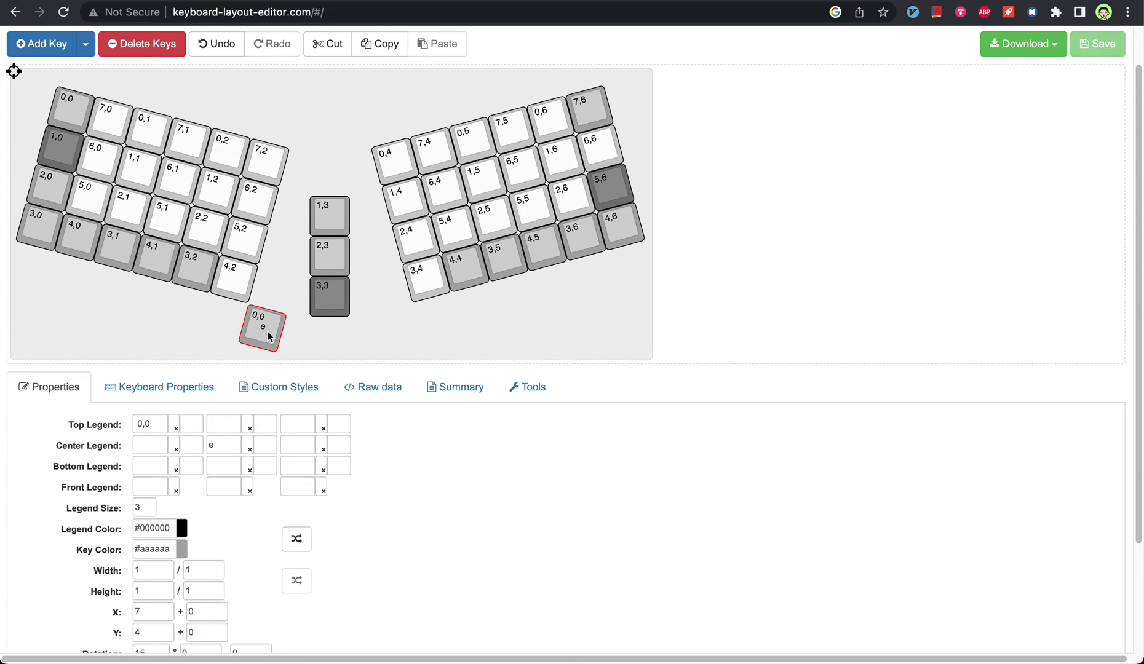
Reset the 0,0 e key's rotation angle to 0.
{"action": "scroll", "coordinate": [377, 539], "scroll_direction": "down", "scroll_amount": 3}
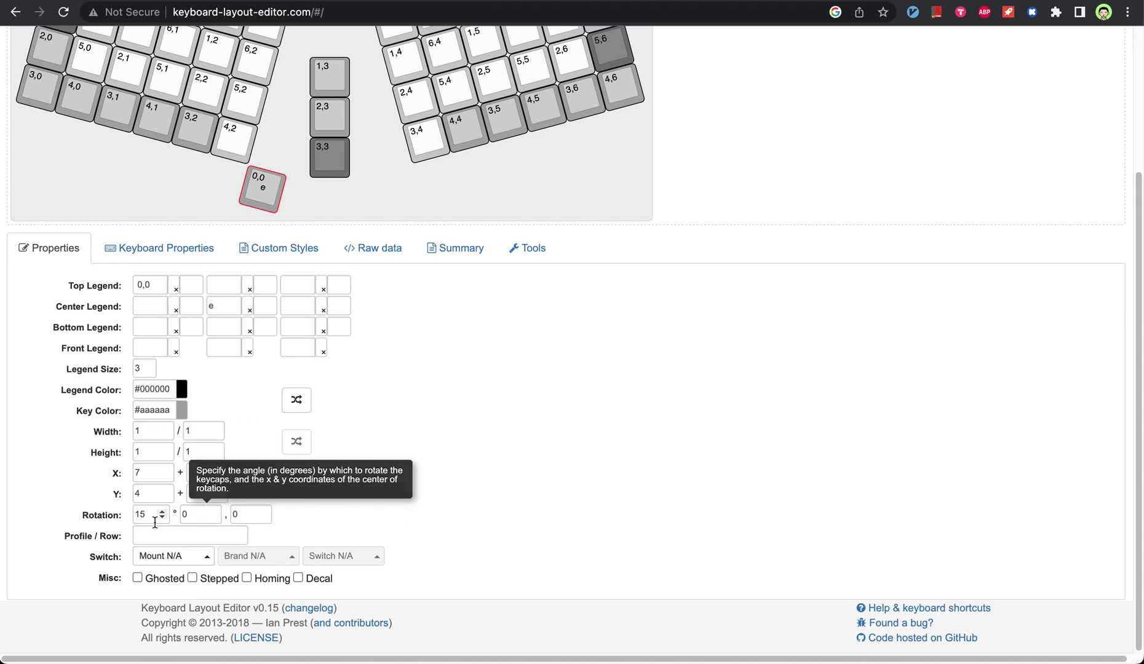
{"action": "double_click", "coordinate": [164, 518]}
{"action": "type", "text": "0"}
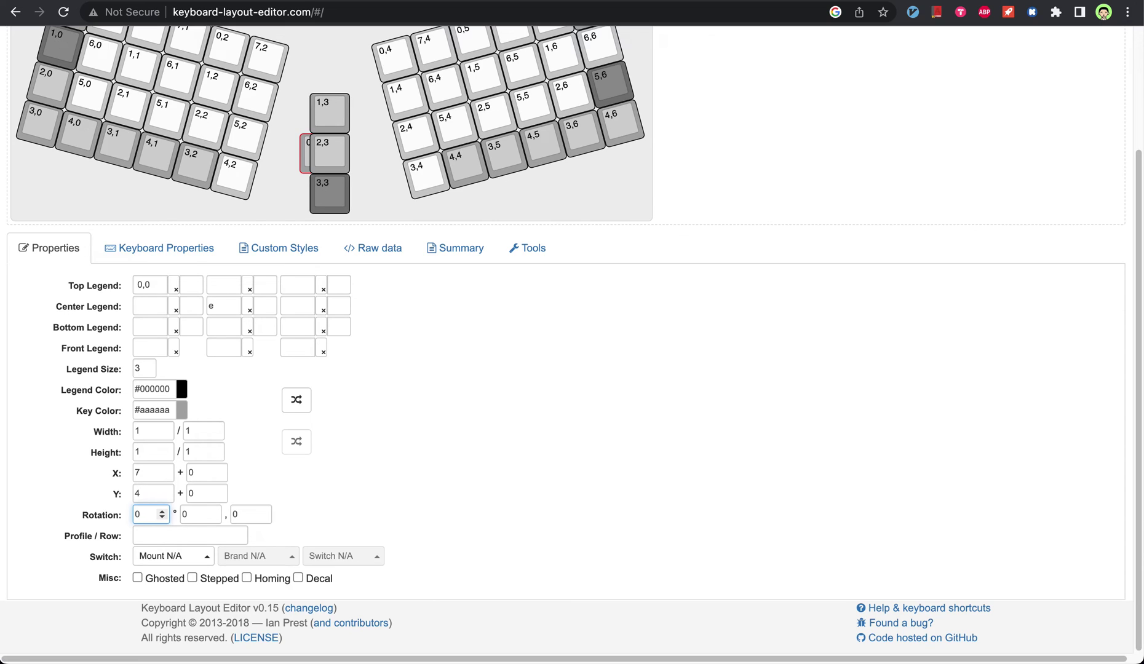
{"action": "key", "text": "BackSpace"}
{"action": "type", "text": "-30"}
{"action": "key", "text": "BackSpace"}
{"action": "key", "text": "BackSpace"}
{"action": "key", "text": "BackSpace"}
{"action": "type", "text": "0"}
Nudge the key down and a quarter unit left to X 6.75, Y 6 below key 3,3.
{"action": "left_click", "coordinate": [304, 157]}
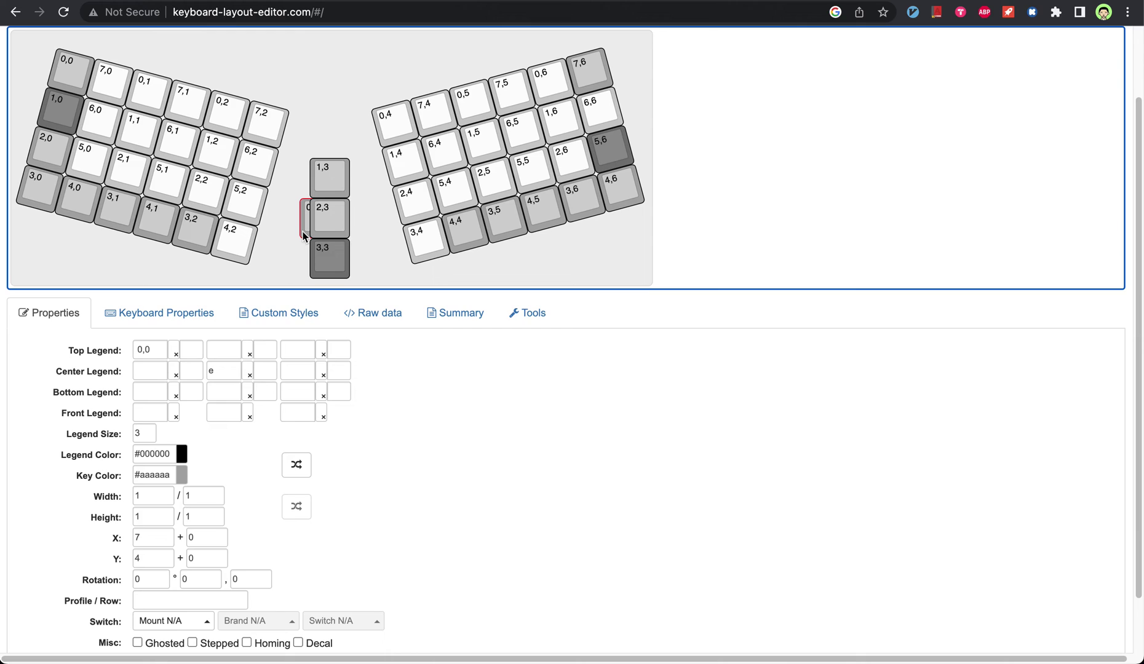
{"action": "key", "text": "Down"}
{"action": "key", "text": "Down"}
{"action": "key", "text": "Down"}
{"action": "key", "text": "Down"}
{"action": "key", "text": "Down"}
{"action": "key", "text": "Down"}
{"action": "key", "text": "Down"}
{"action": "key", "text": "Down"}
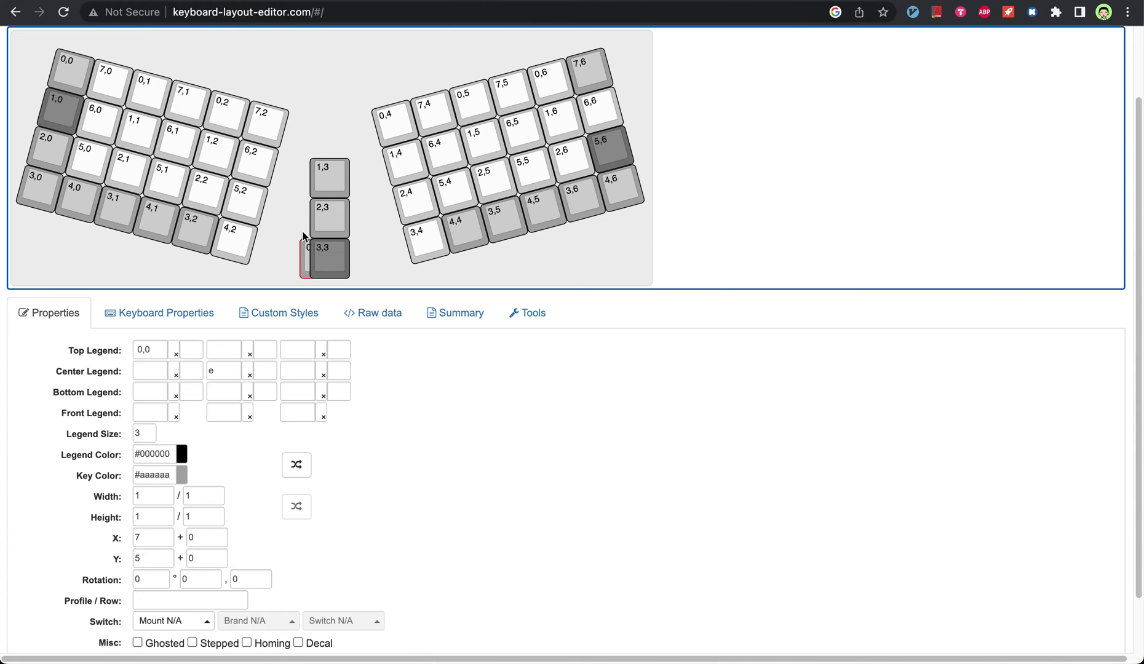
{"action": "key", "text": "Left"}
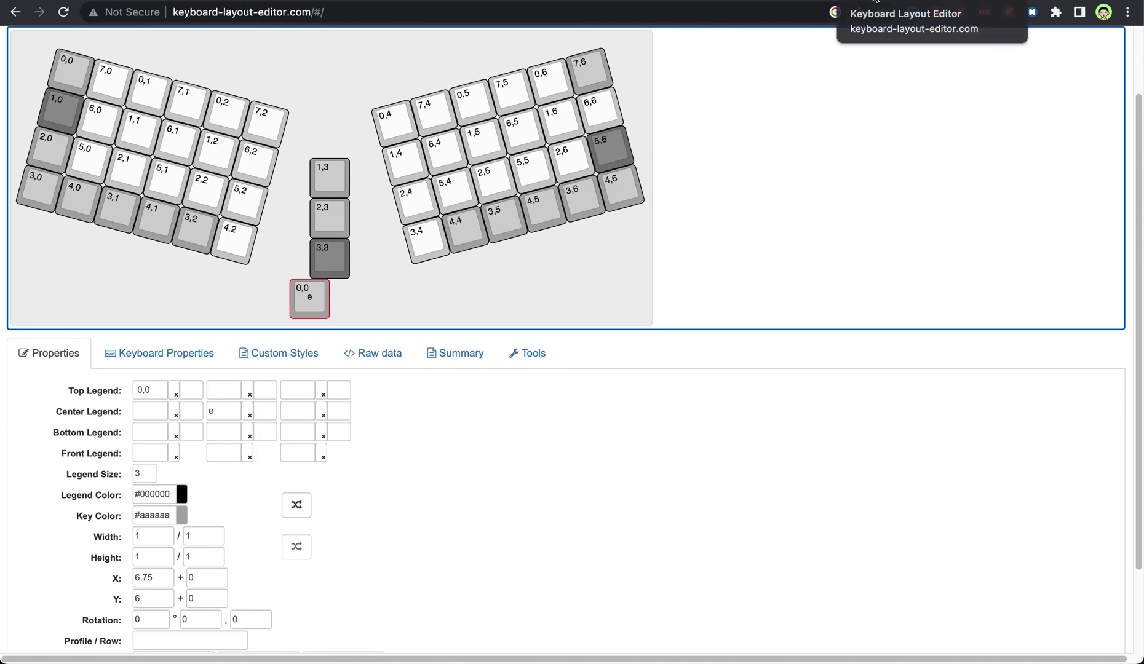
In the reference layout tab, select encoder keys 0,1 and 0,0.
{"action": "left_click", "coordinate": [819, 1]}
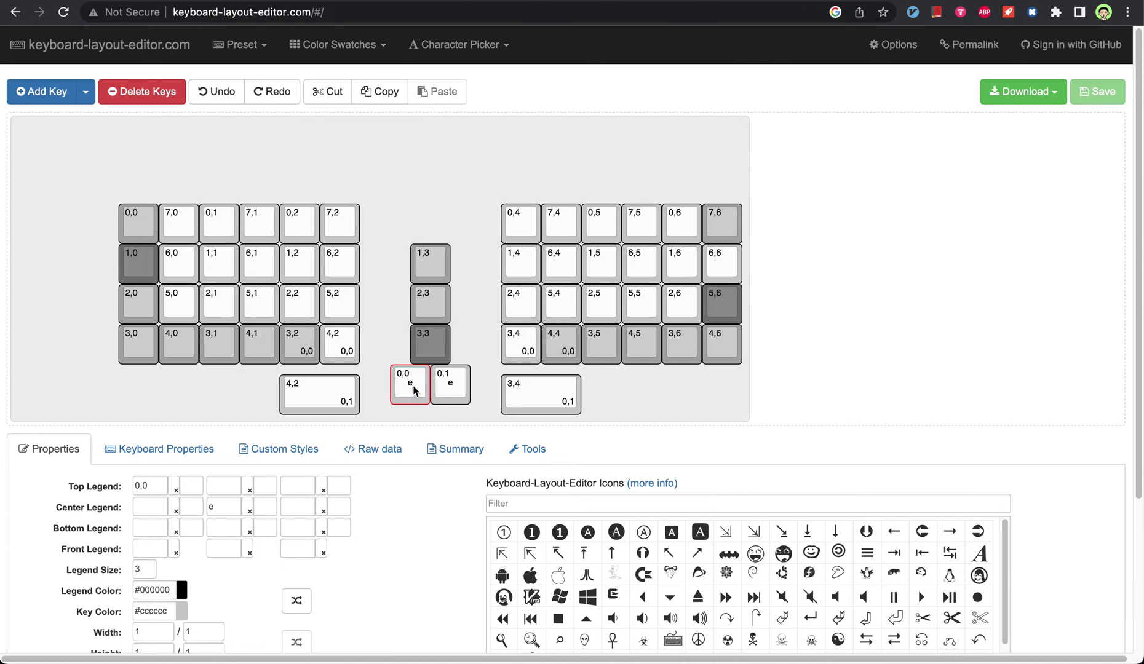
{"action": "left_click", "coordinate": [445, 390]}
{"action": "left_click", "coordinate": [420, 385]}
Review the reference layout's Raw data JSON, then switch to the terminal.
{"action": "left_click", "coordinate": [374, 454]}
{"action": "scroll", "coordinate": [486, 542], "scroll_direction": "down", "scroll_amount": 5}
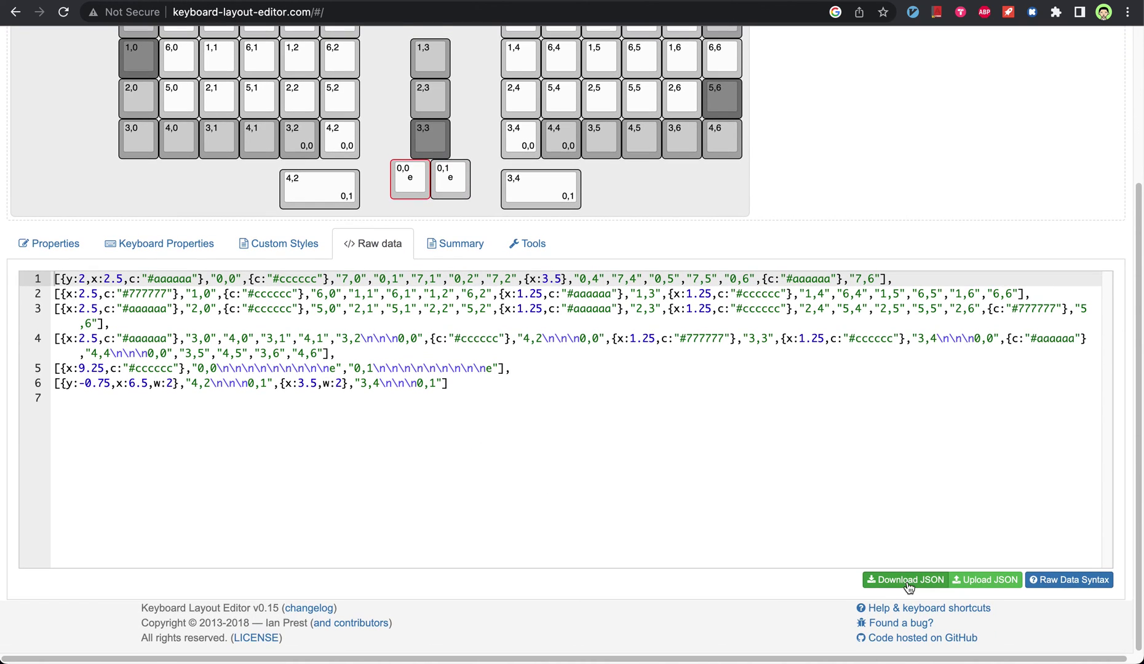
{"action": "scroll", "coordinate": [817, 543], "scroll_direction": "up", "scroll_amount": 5}
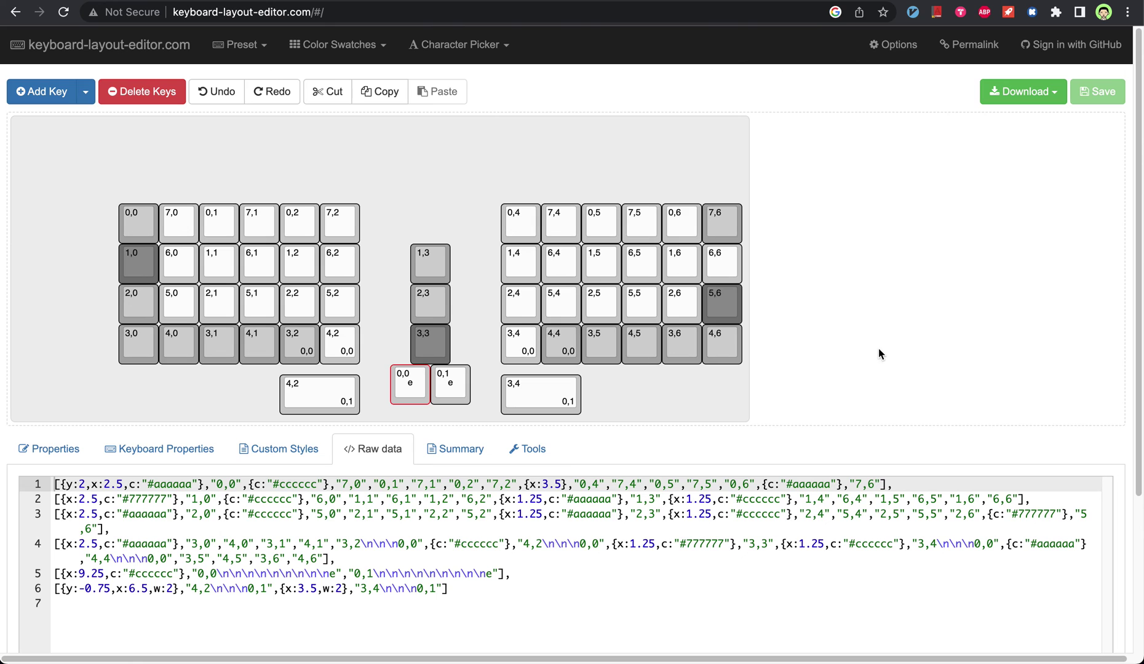
{"action": "key", "text": "super+Tab"}
{"action": "key", "text": "super+Tab"}
{"action": "key", "text": "super+Tab"}
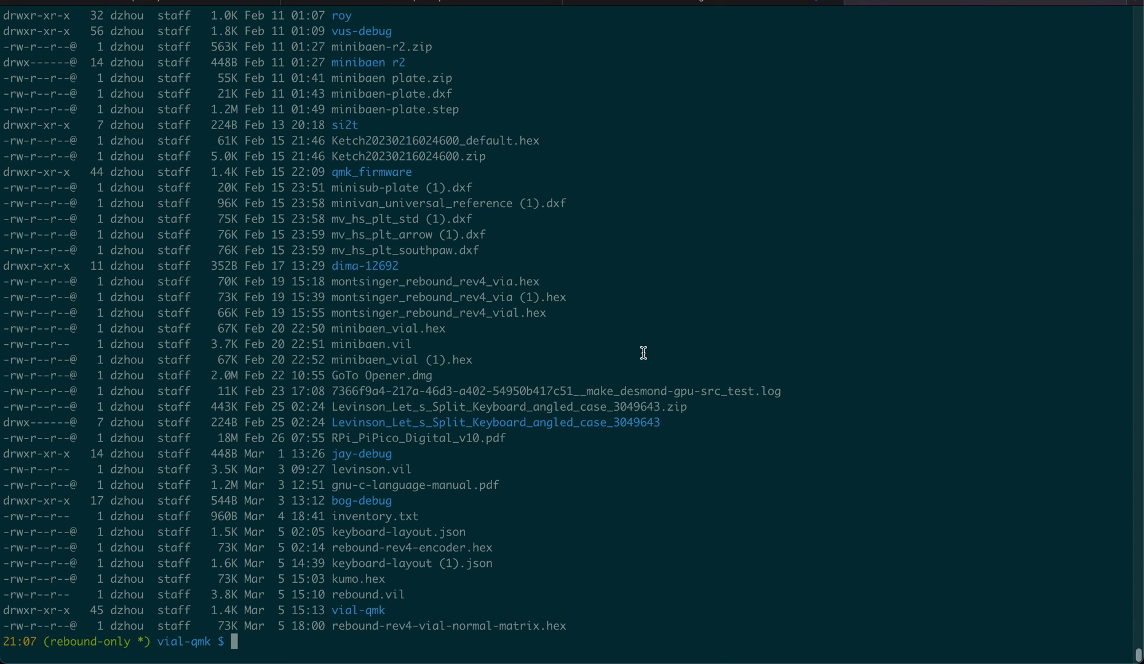
List the vial-qmk directory with ll, open vial.json in Vim, then return to Chrome.
{"action": "type", "text": "ll"}
{"action": "key", "text": "Return"}
{"action": "key", "text": "super+shift+bracketleft"}
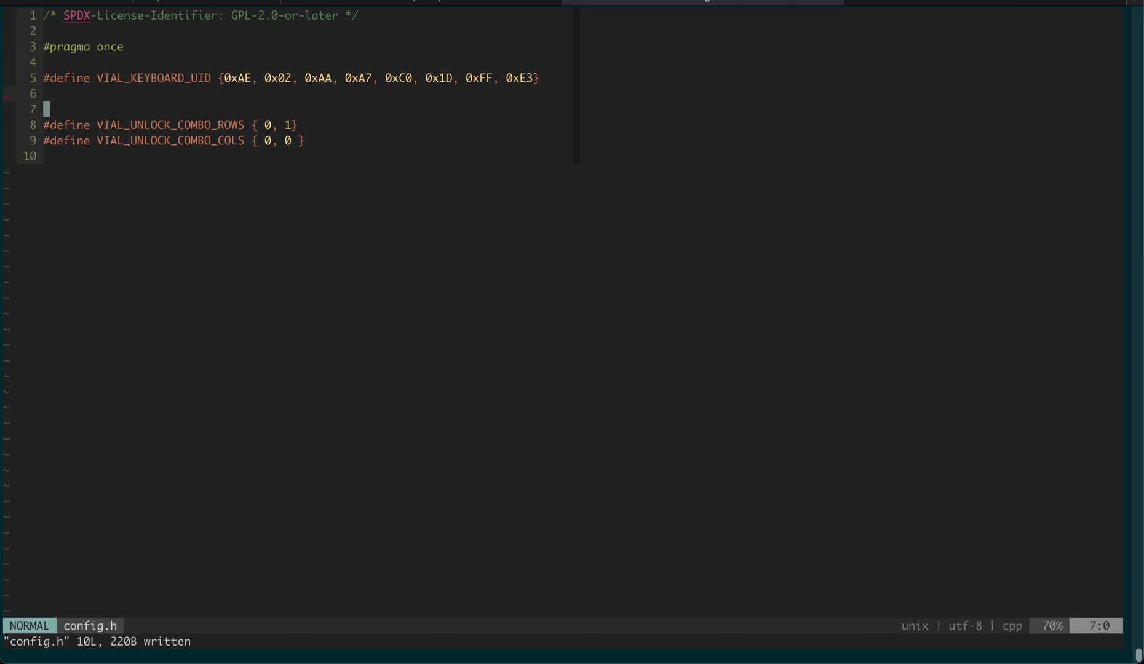
{"action": "type", "text": ":e via"}
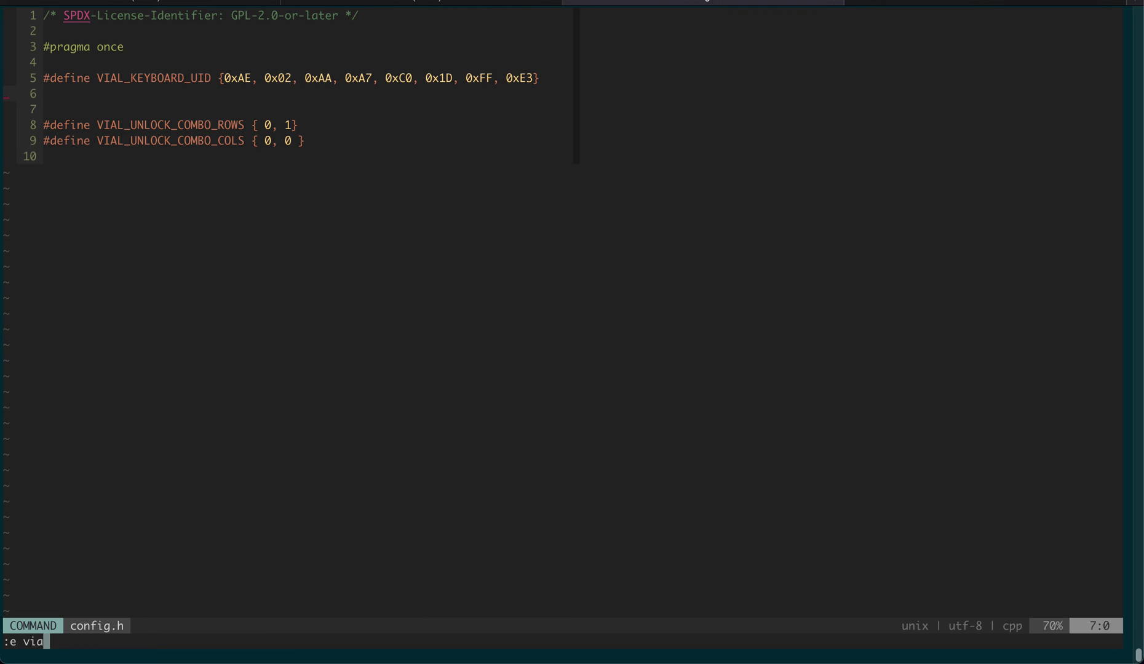
{"action": "type", "text": "l.json"}
{"action": "key", "text": "Return"}
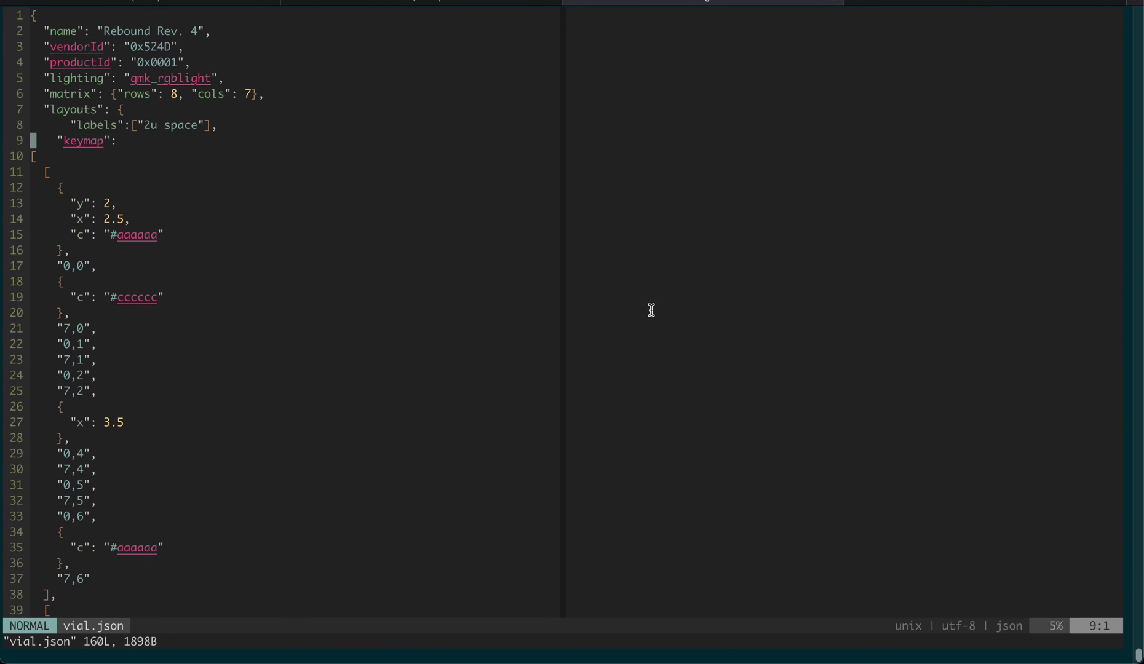
{"action": "key", "text": "super+Tab"}
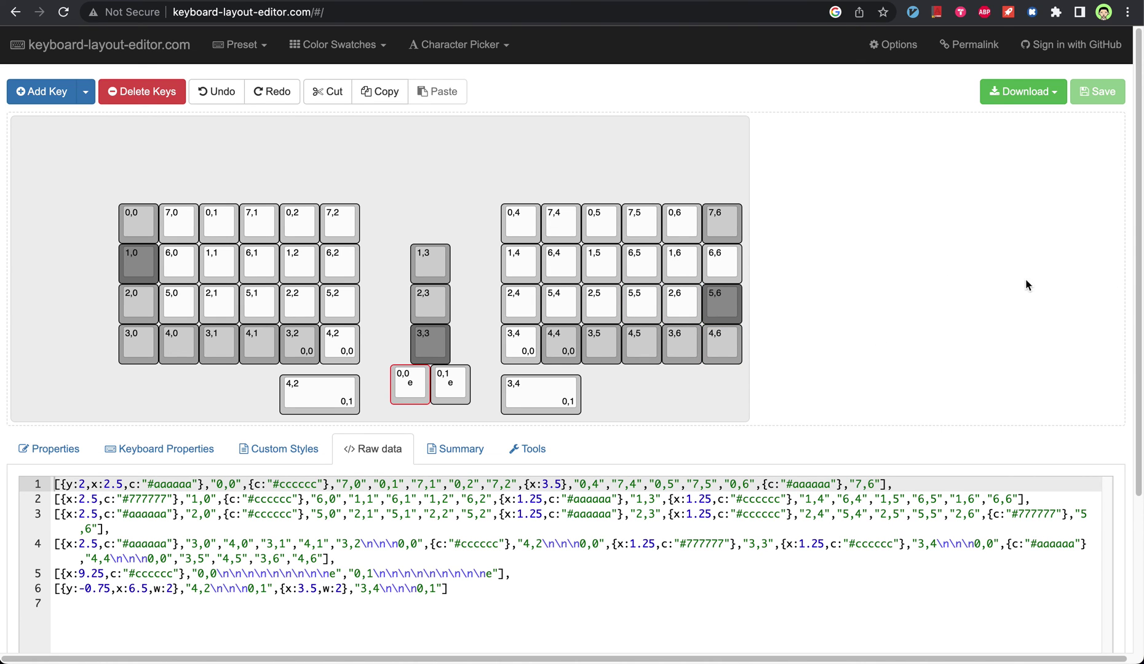
Bring the Vial keymap window to the front from the Dock.
{"action": "mouse_move", "coordinate": [1115, 280]}
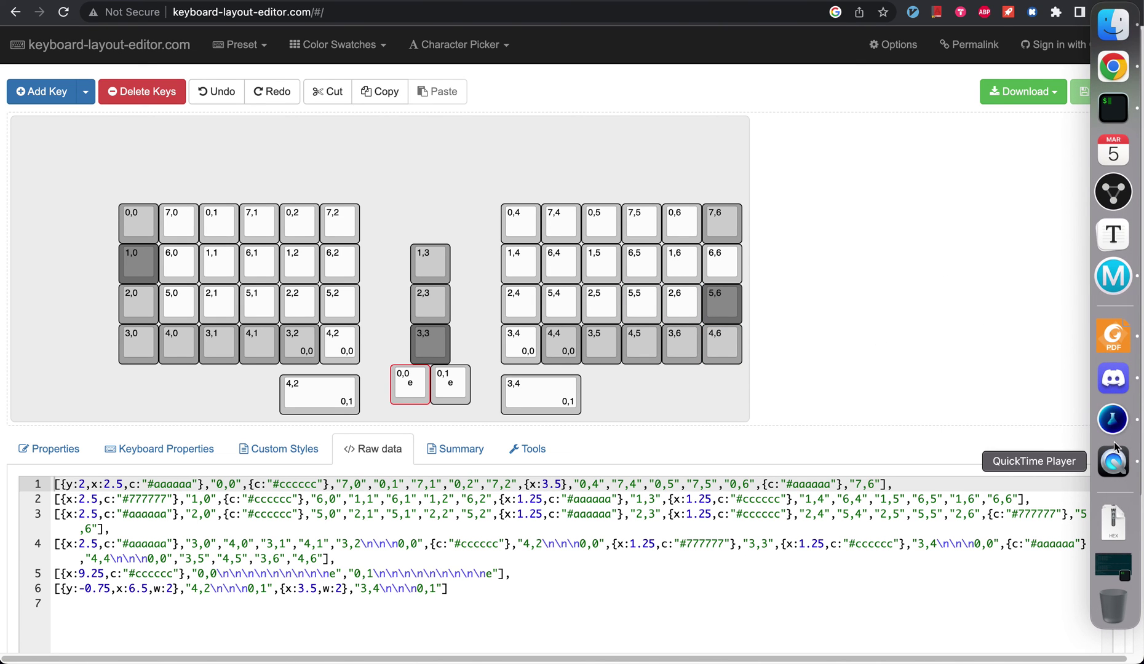
{"action": "left_click", "coordinate": [1114, 424]}
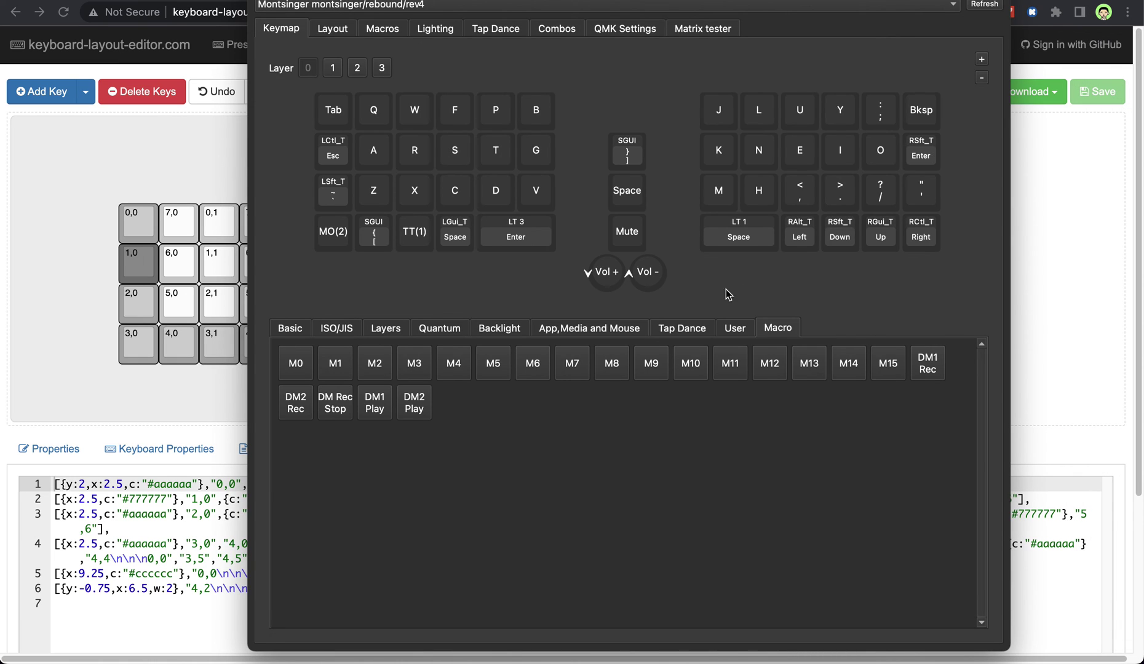
{"action": "key", "text": "super+Tab"}
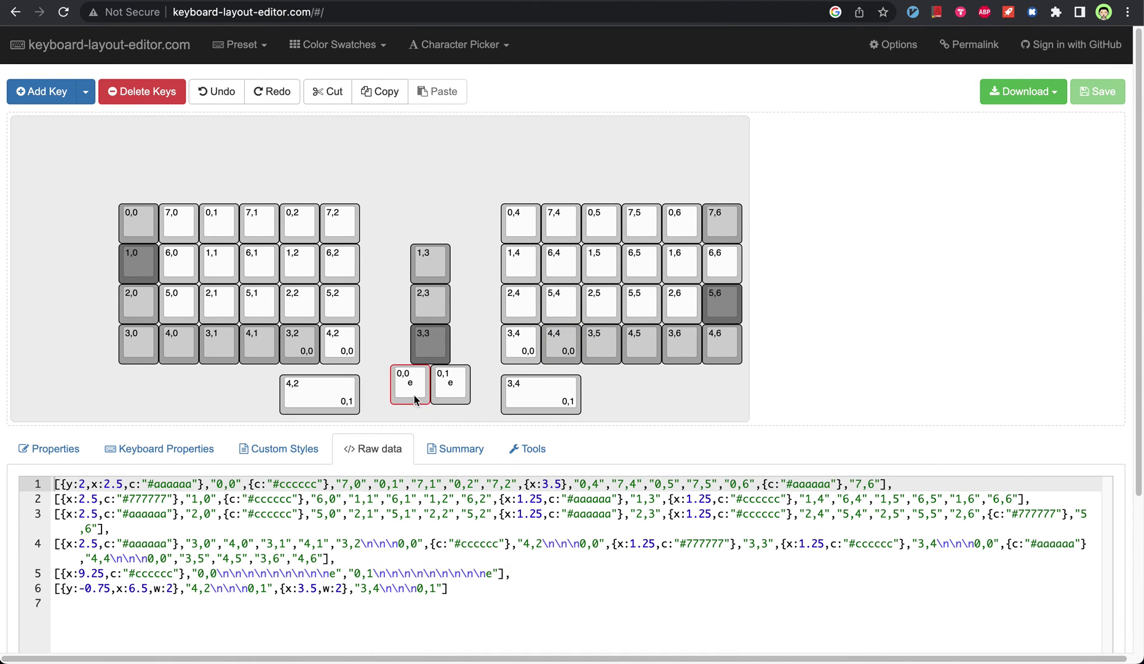
{"action": "key", "text": "super+Tab"}
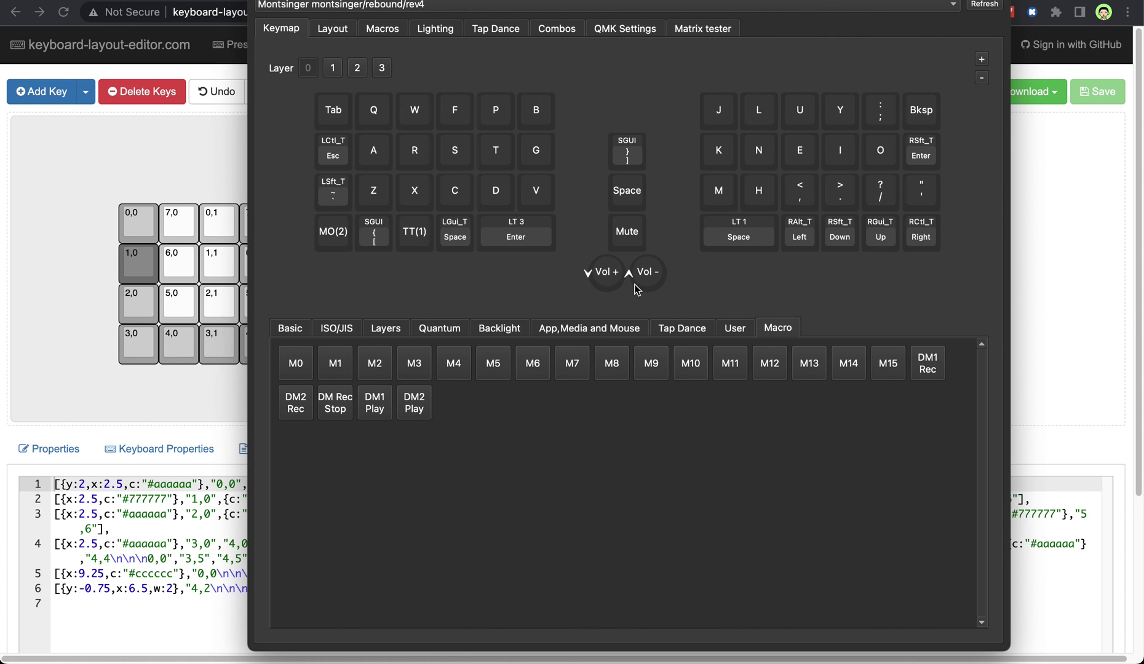
Inspect the Vol + encoder knob, then return to the rotary encoder slides in Chrome.
{"action": "left_click", "coordinate": [615, 284]}
{"action": "left_click", "coordinate": [698, 277]}
{"action": "key", "text": "super+Tab"}
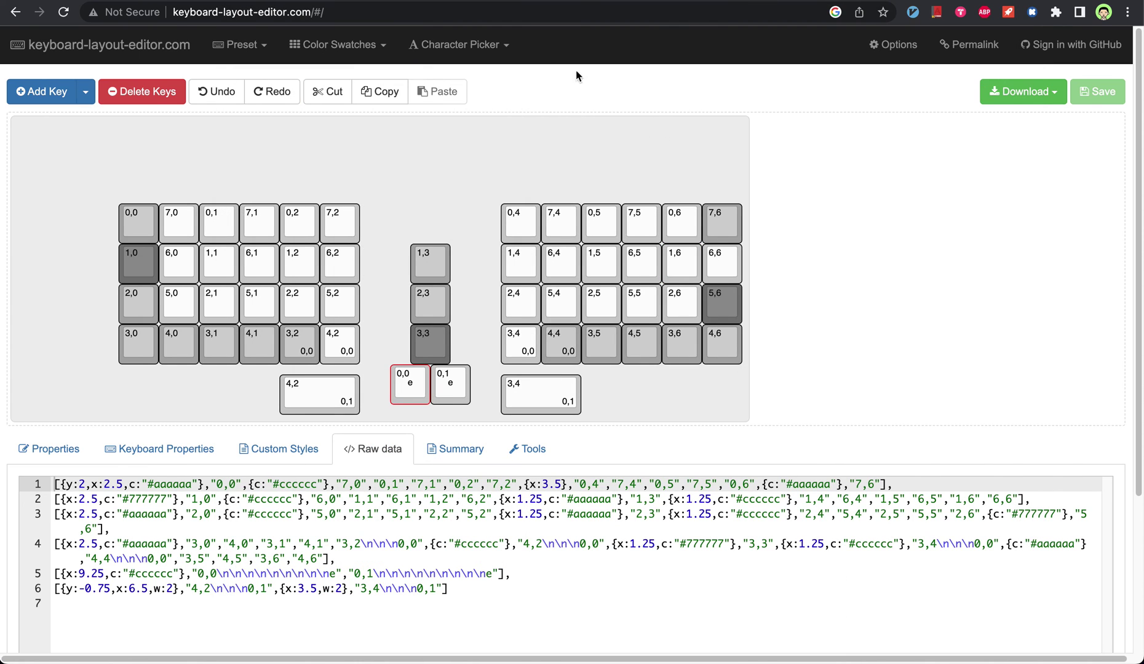
{"action": "key", "text": "ctrl+Tab"}
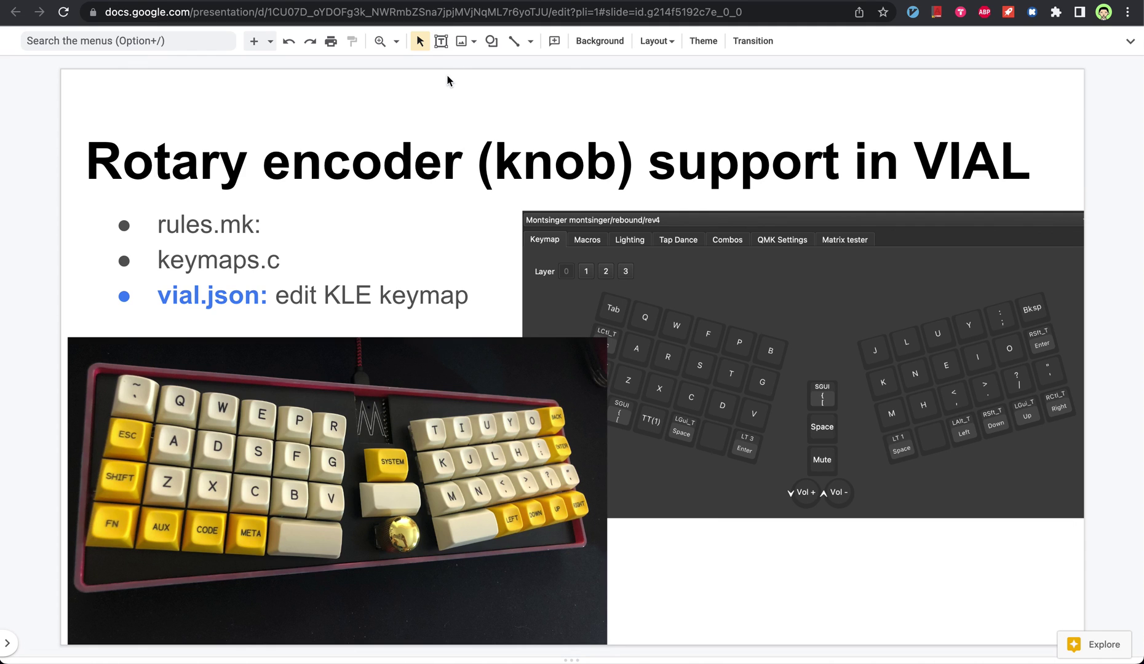